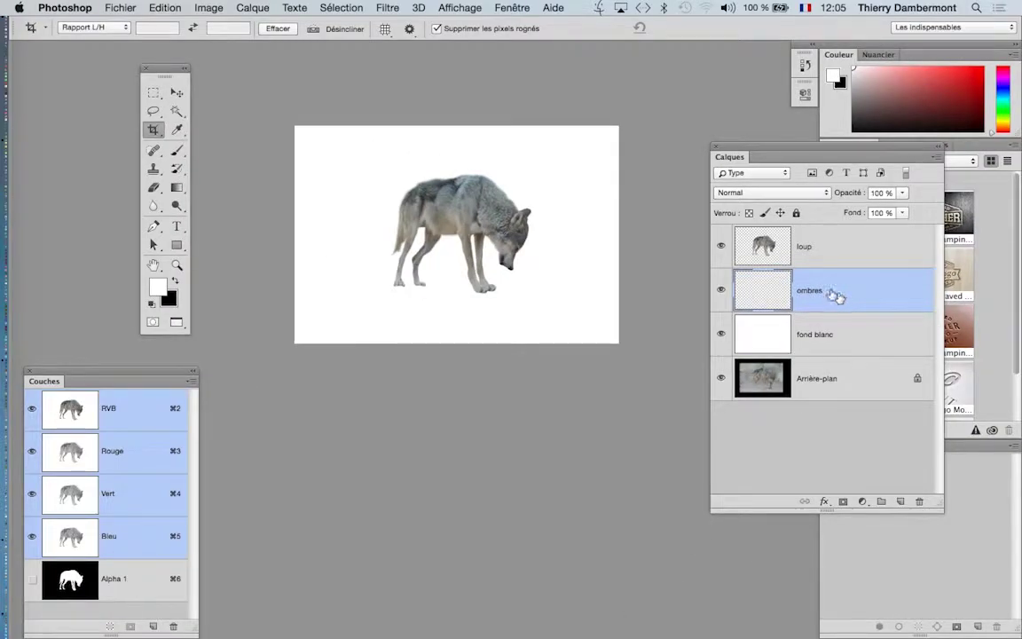
- Set up the Brush tool with black as the foreground colour and a brush size of 1427 px
click(177, 151)
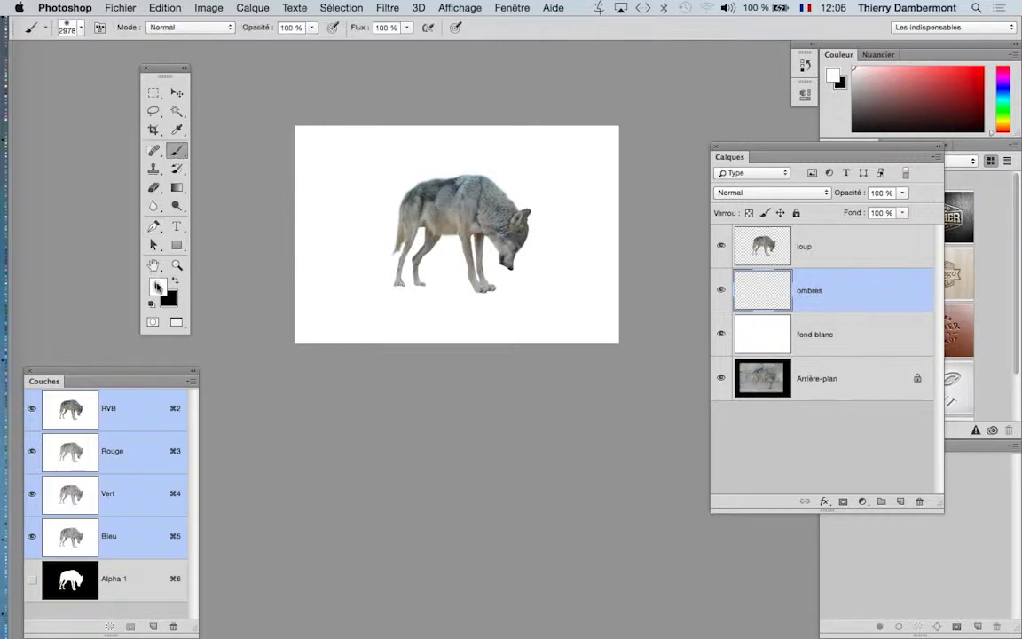
key(x)
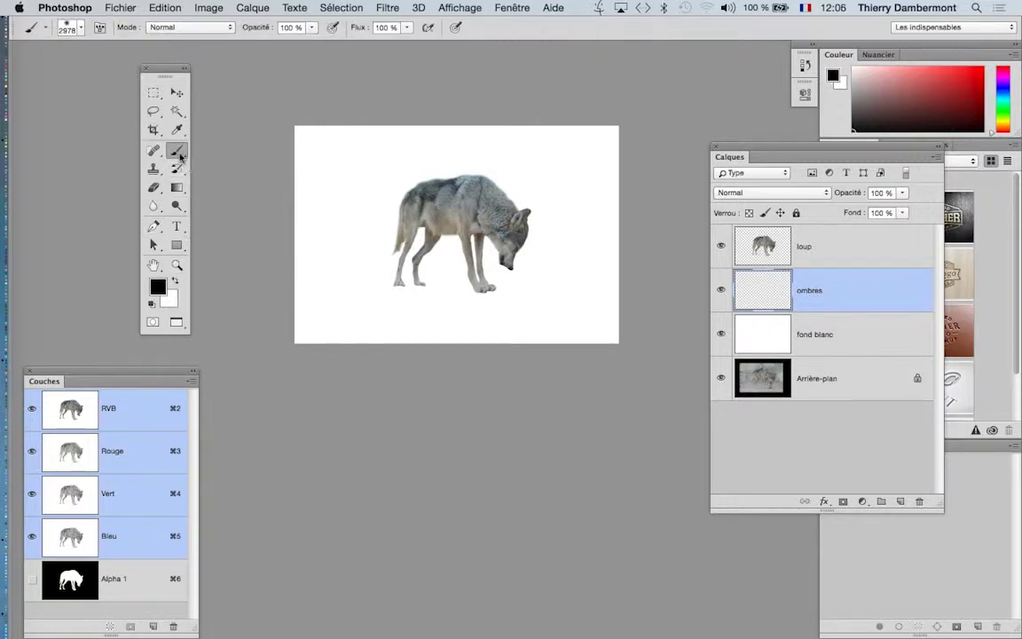
drag(380, 229, 284, 237)
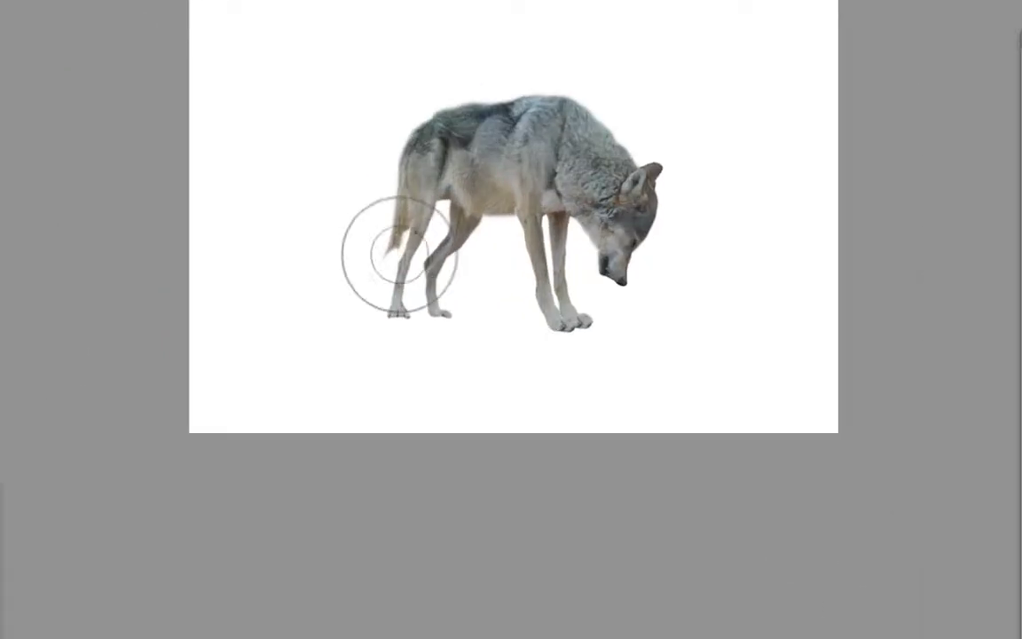
drag(401, 258, 408, 258)
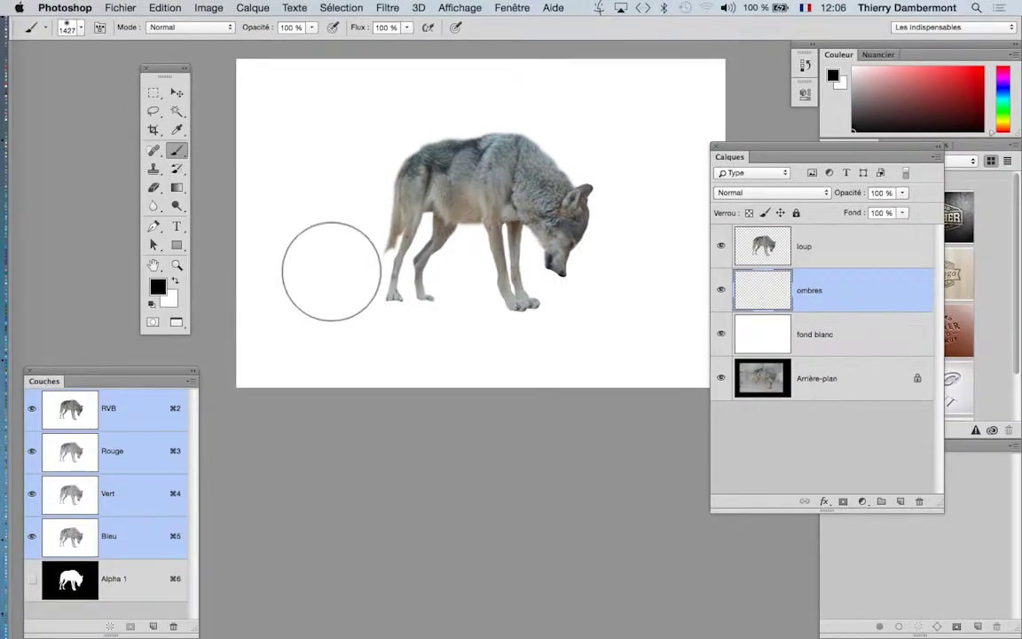
- Try a round soft dab beside the wolf and a wide black stroke under its paws, undoing each one
click(329, 252)
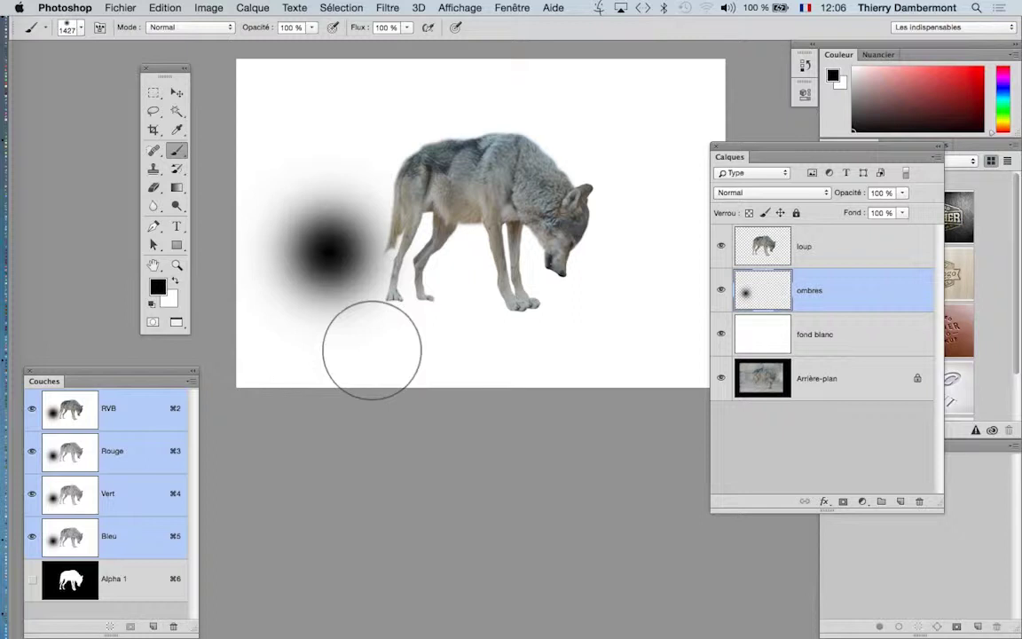
key(super+z)
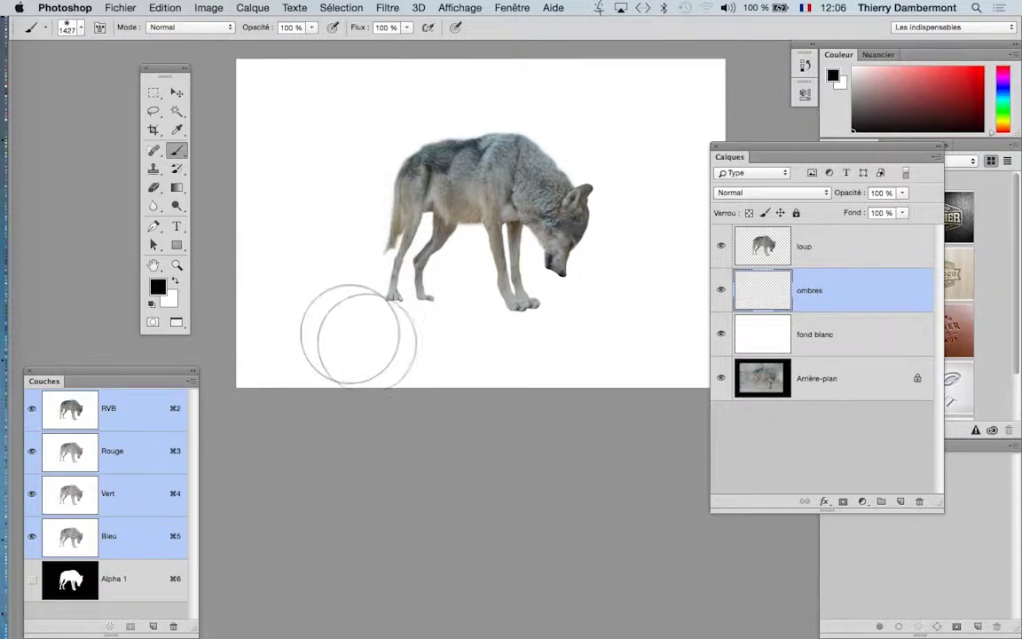
drag(302, 310, 591, 306)
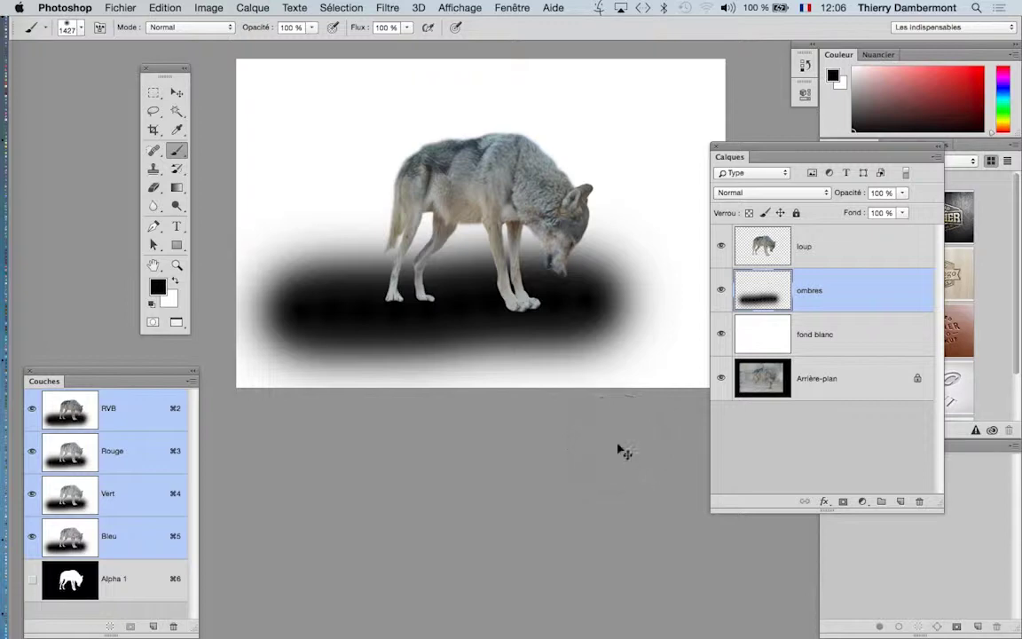
key(super+z)
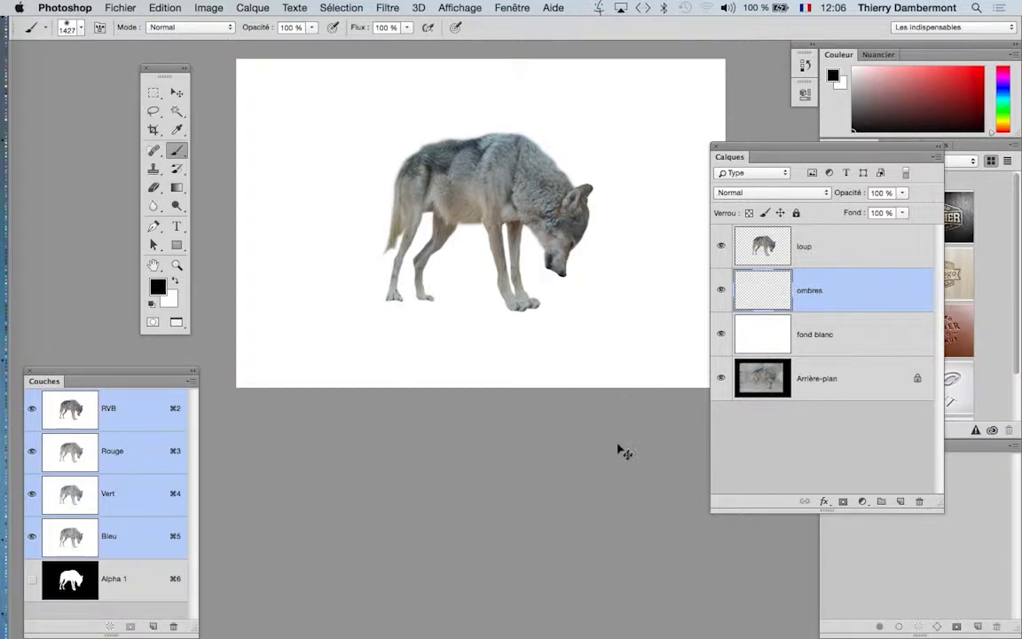
- Open the brush shape settings (Forme) beside the wolf and flatten the brush tip to 36 % roundness
click(510, 8)
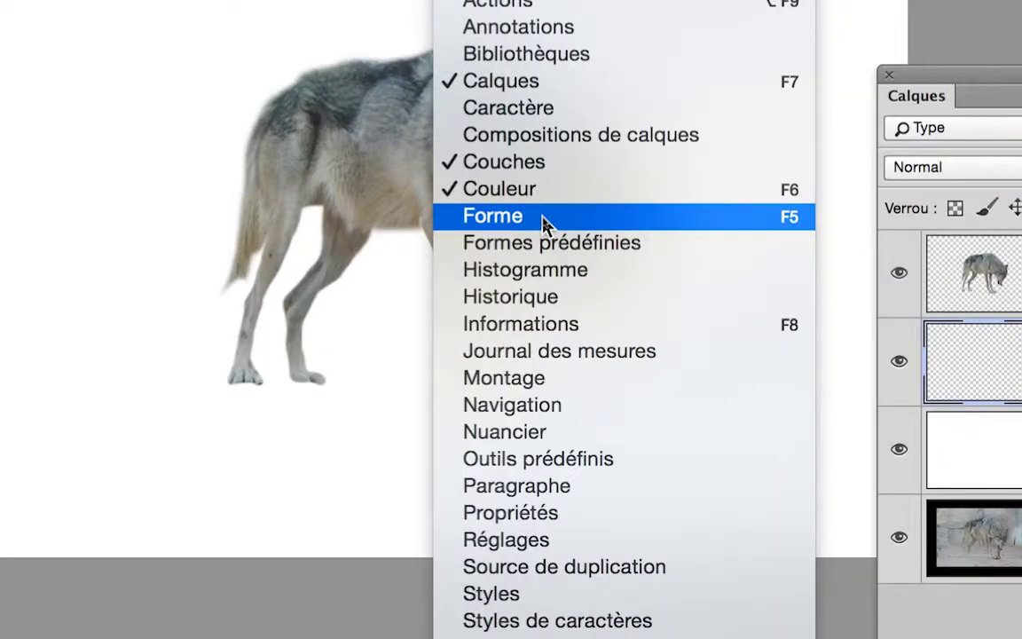
click(544, 222)
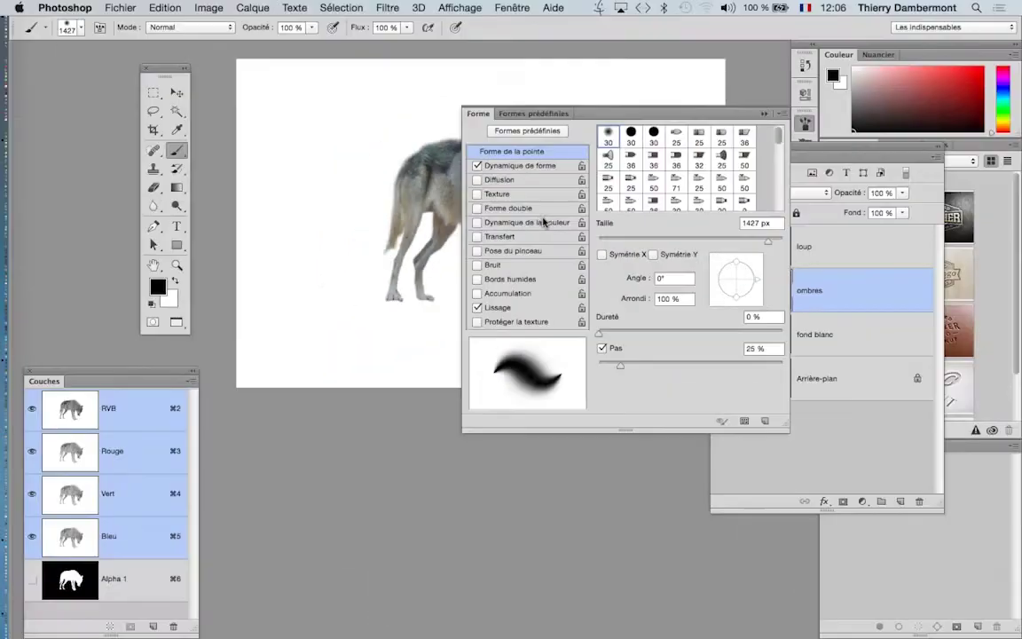
mouse_move(479, 110)
mouse_down()
mouse_move(296, 107)
mouse_move(463, 111)
mouse_up()
click(764, 115)
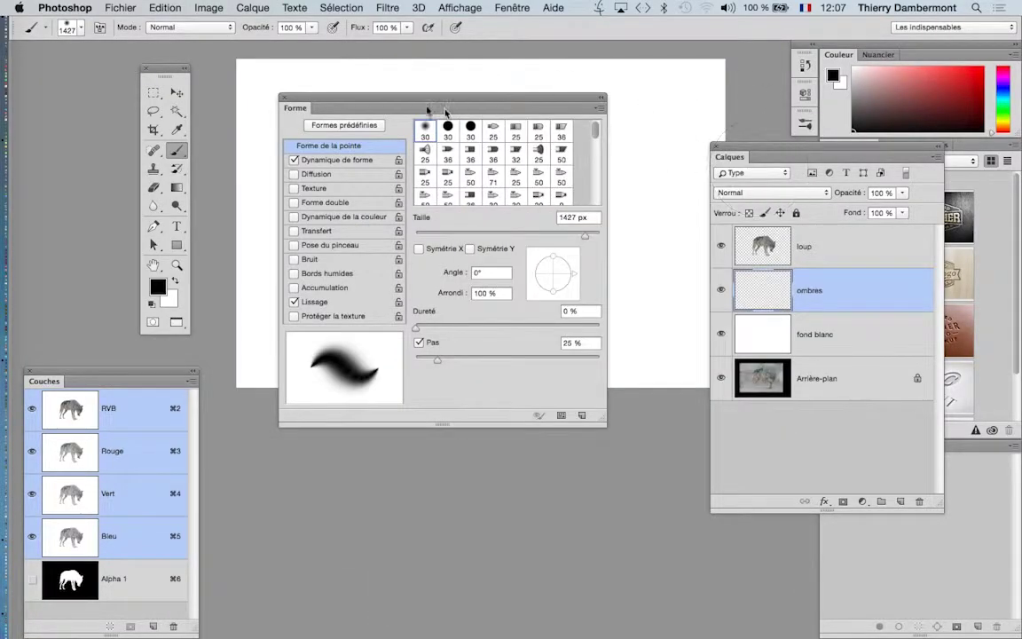
drag(355, 104, 693, 66)
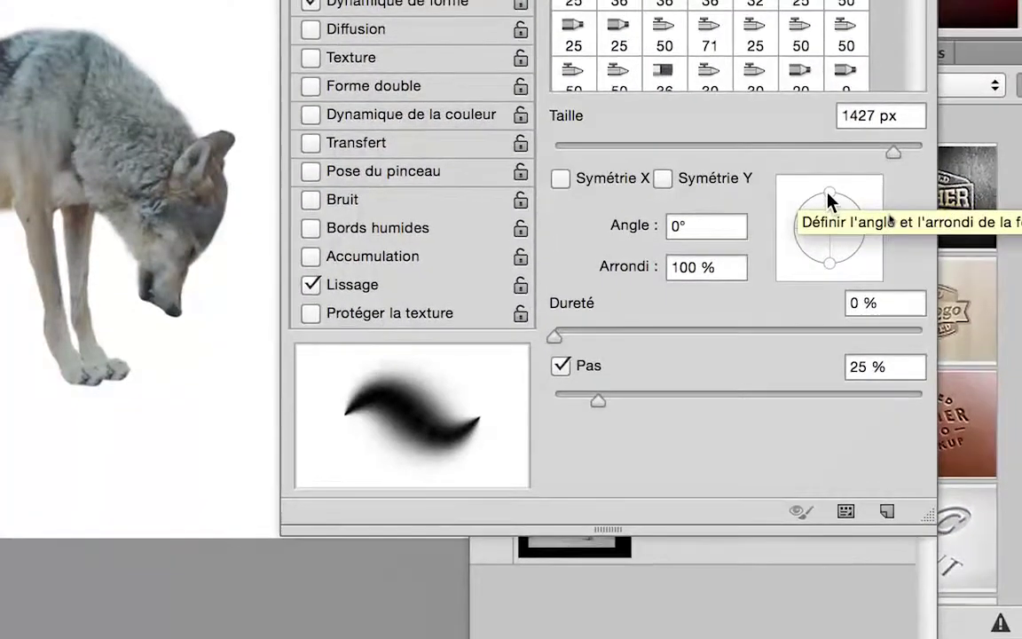
drag(829, 200, 835, 211)
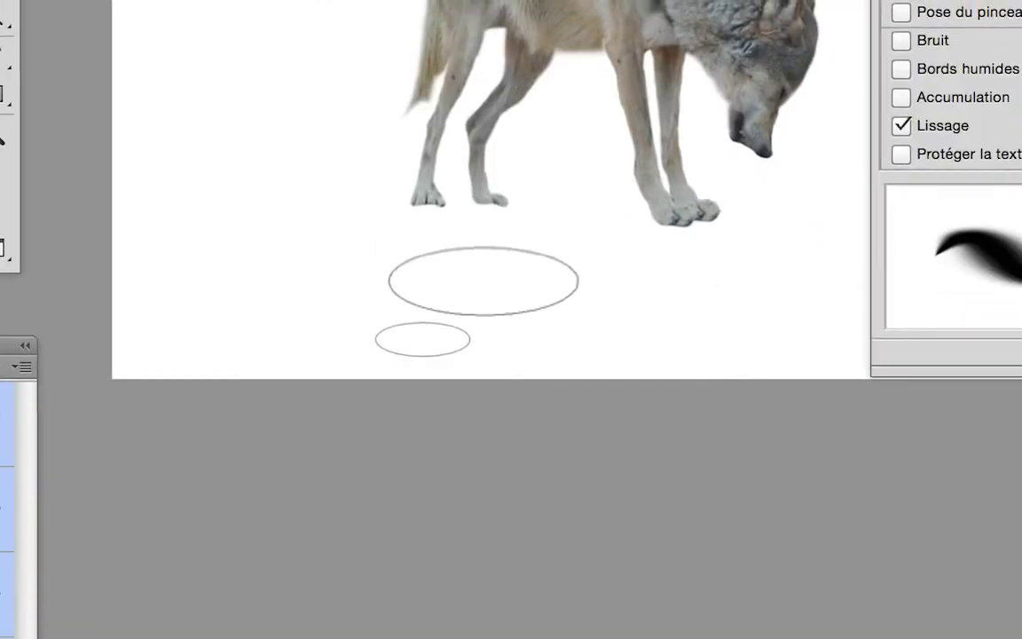
- Stamp one soft black ellipse with the 1365 px brush below the wolf on the ombres layer, and close the brush shape settings
click(456, 280)
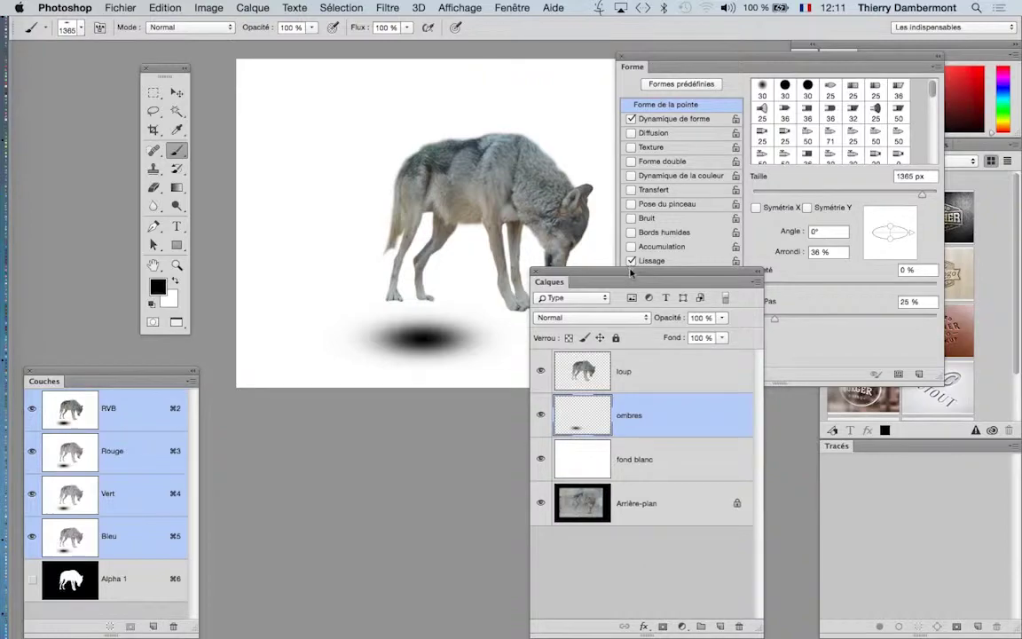
drag(559, 281, 698, 202)
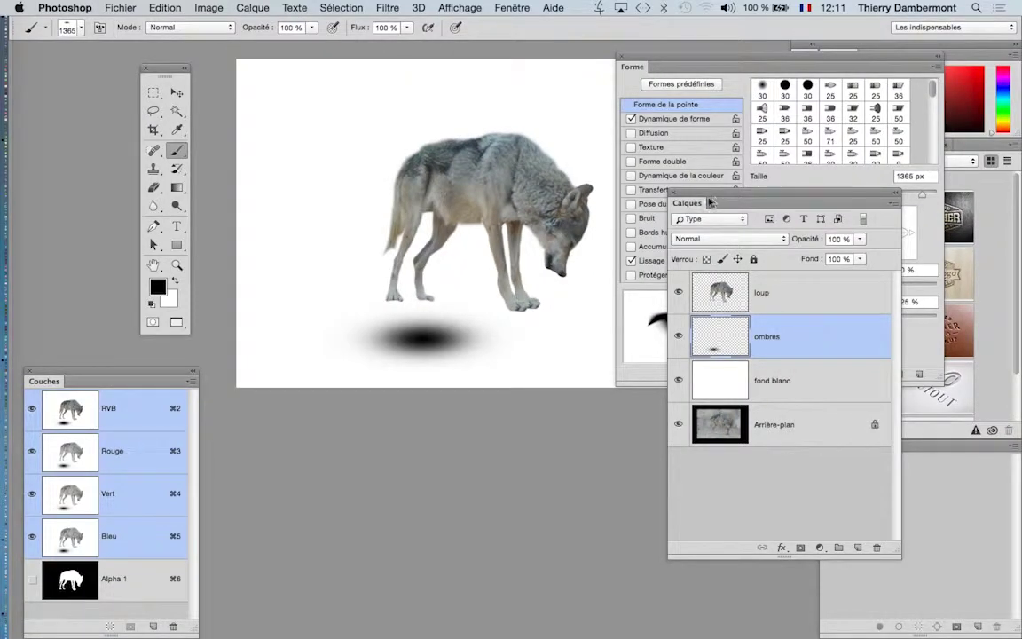
drag(700, 197, 504, 278)
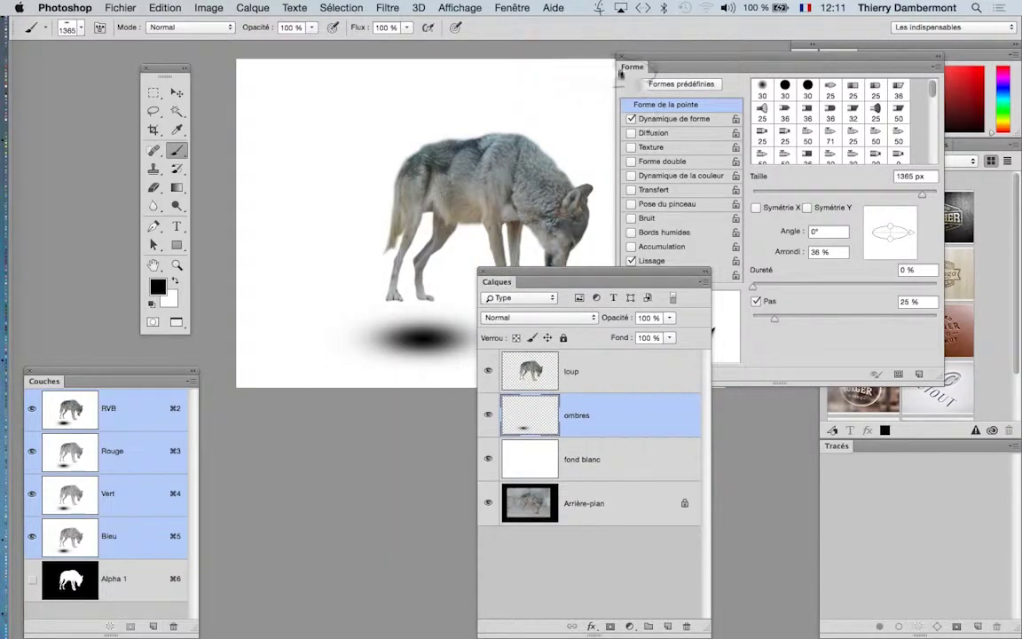
click(619, 65)
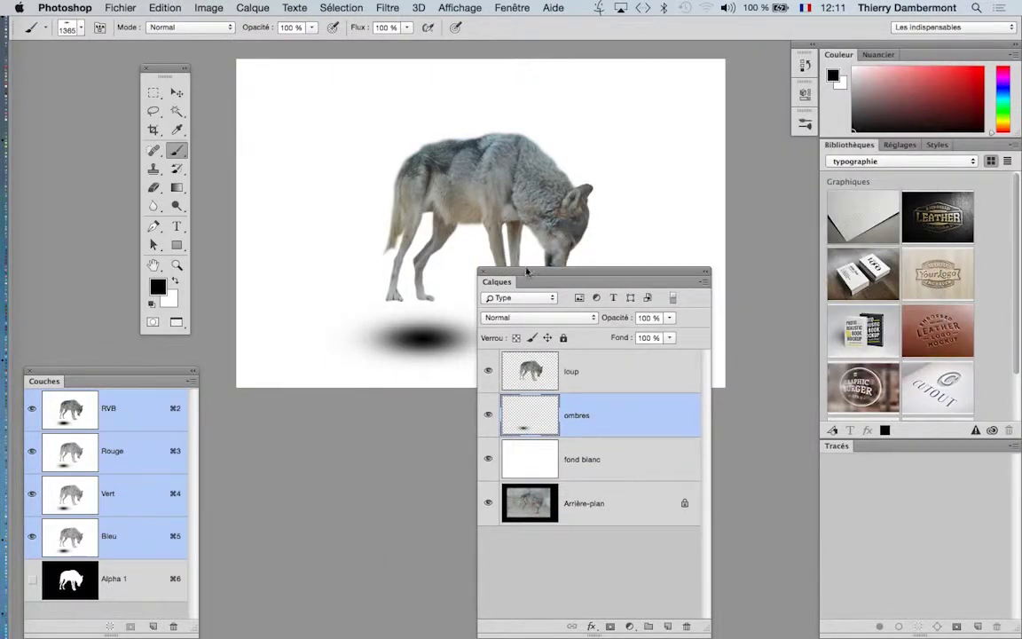
drag(527, 276, 685, 124)
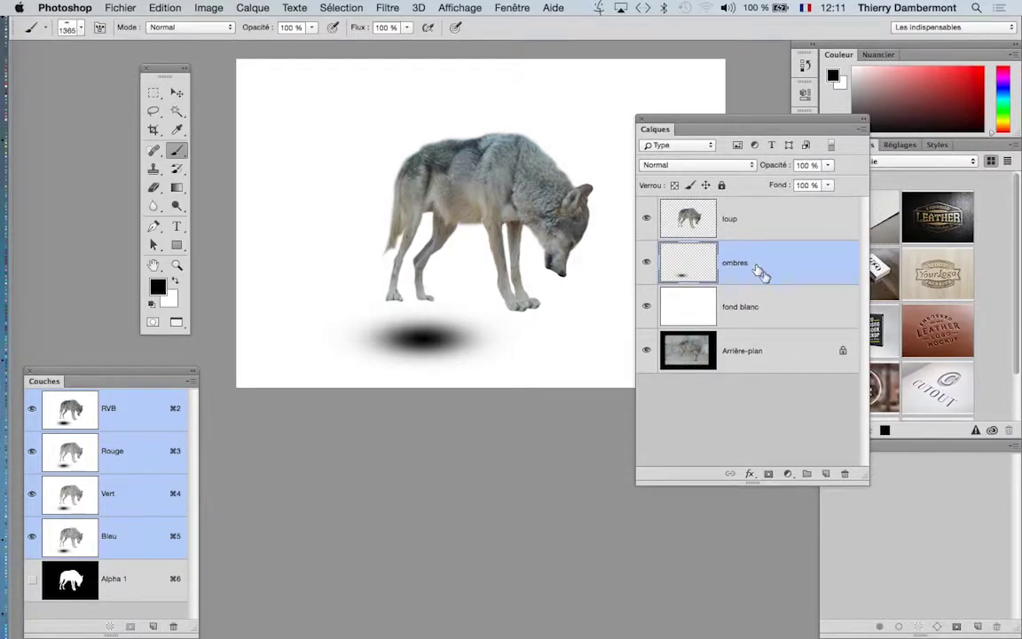
- Duplicate the elliptical shadow layer to have three copies between the loup and ombres layers
drag(761, 273, 825, 473)
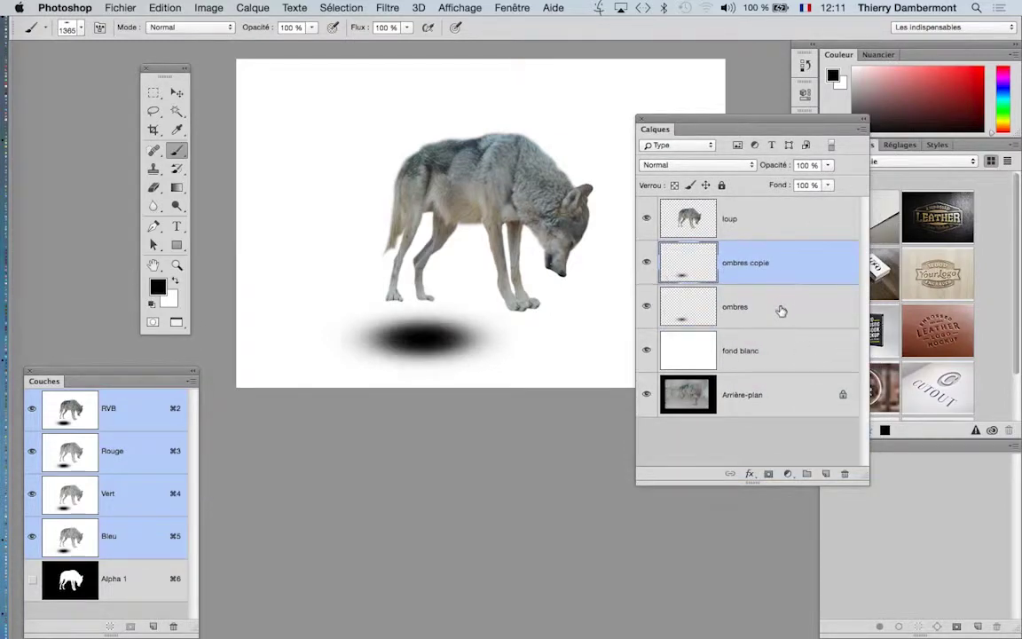
drag(781, 310, 828, 470)
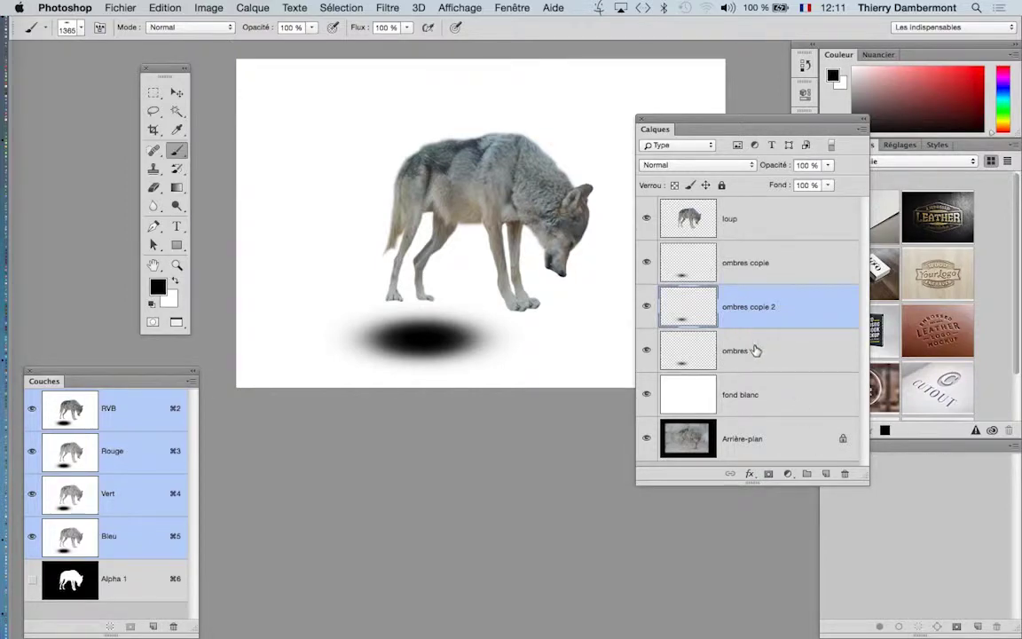
drag(759, 315, 885, 538)
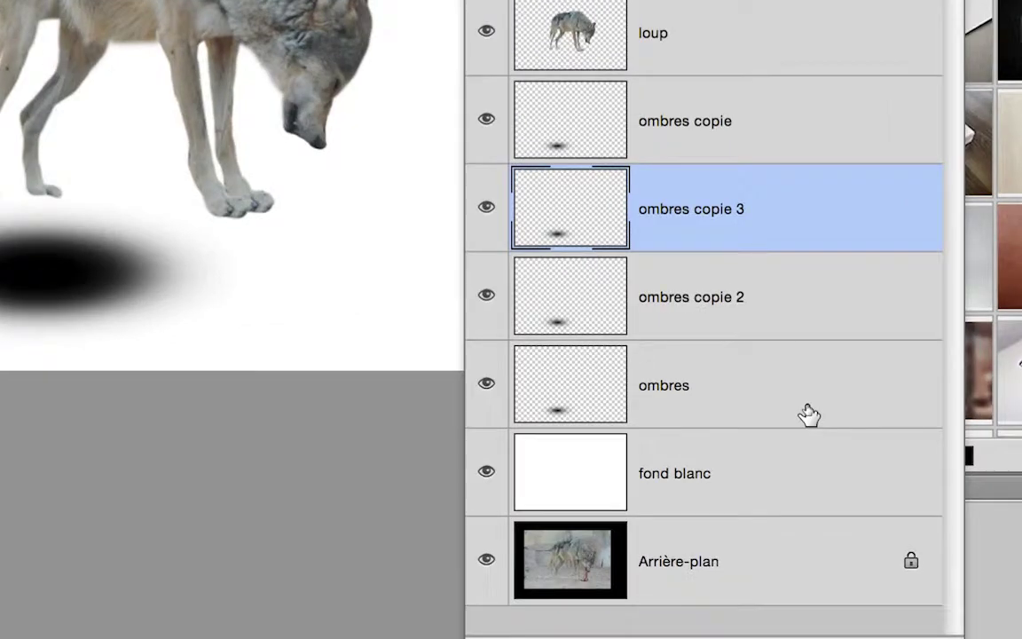
click(808, 409)
click(803, 323)
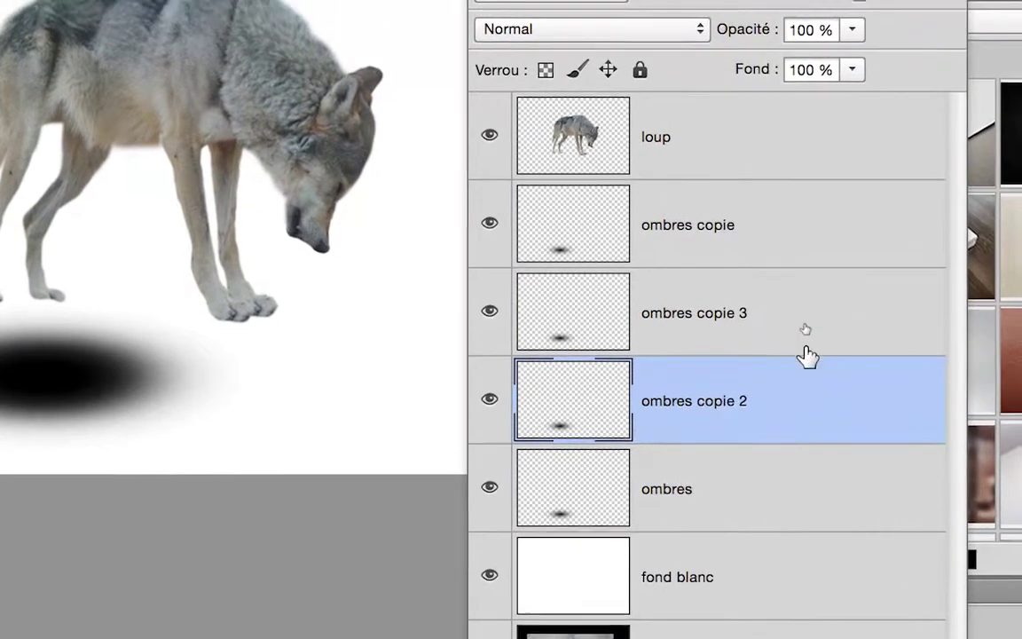
click(804, 253)
click(788, 252)
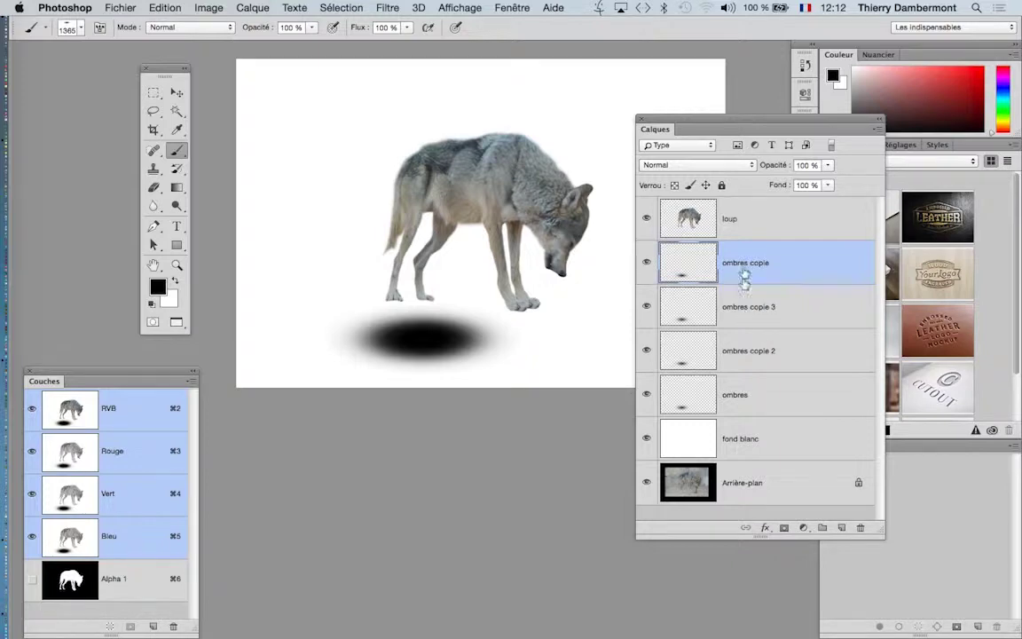
drag(660, 126, 697, 124)
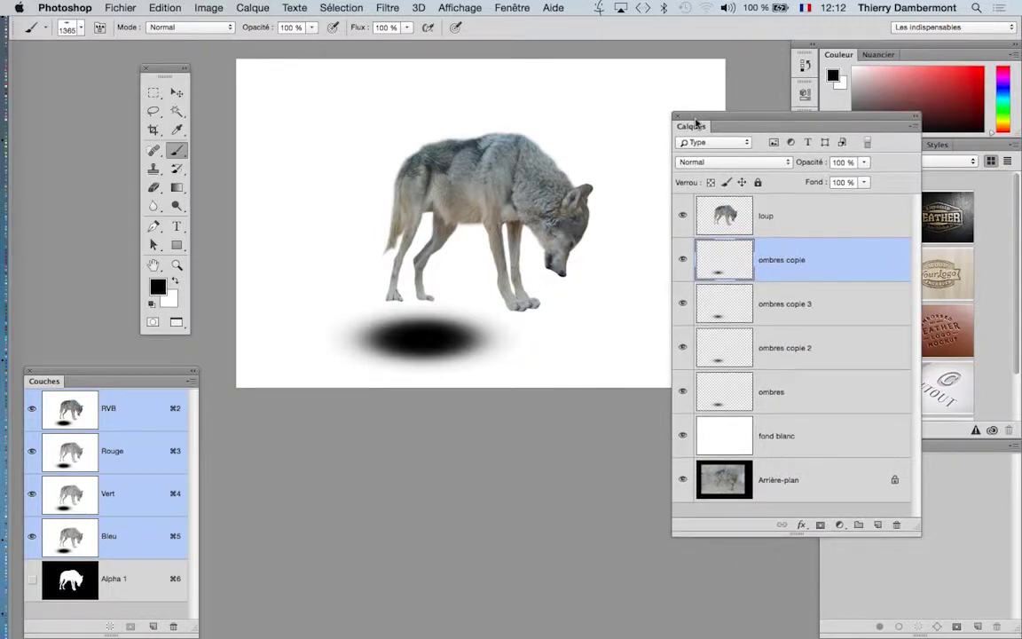
- Free-transform the ombres layer's shadow, moving it above the wolf's back and shrinking it to about 7.65 by 1.46 cm
click(802, 398)
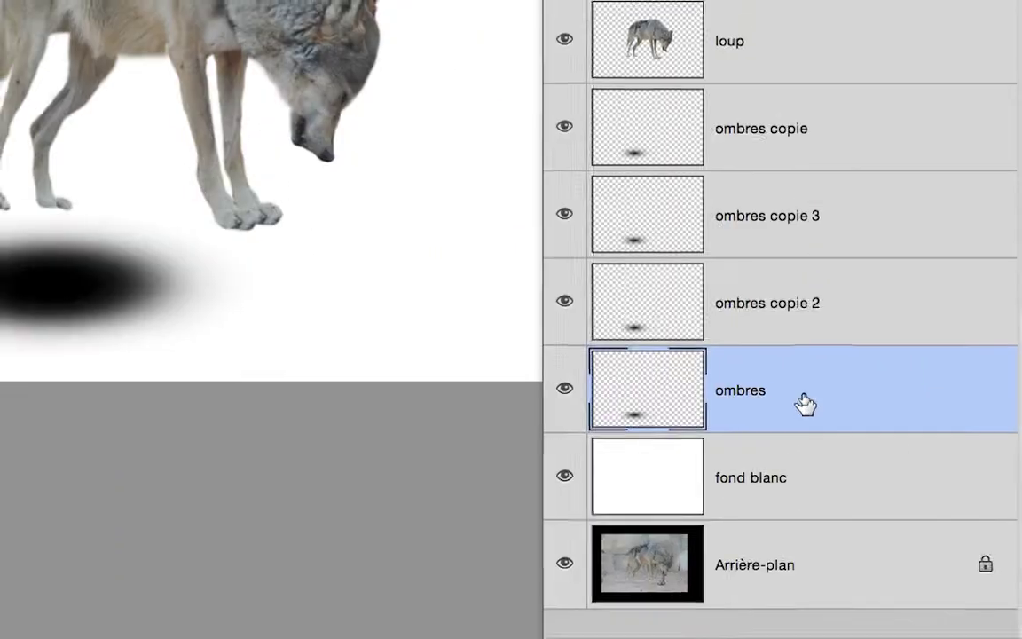
key(ctrl+t)
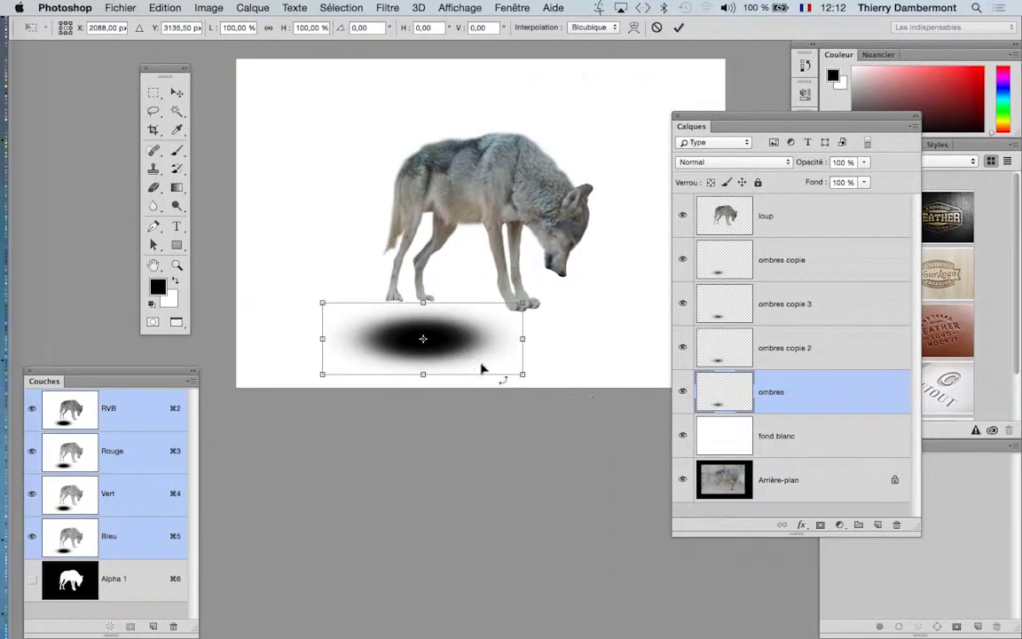
drag(457, 340, 573, 114)
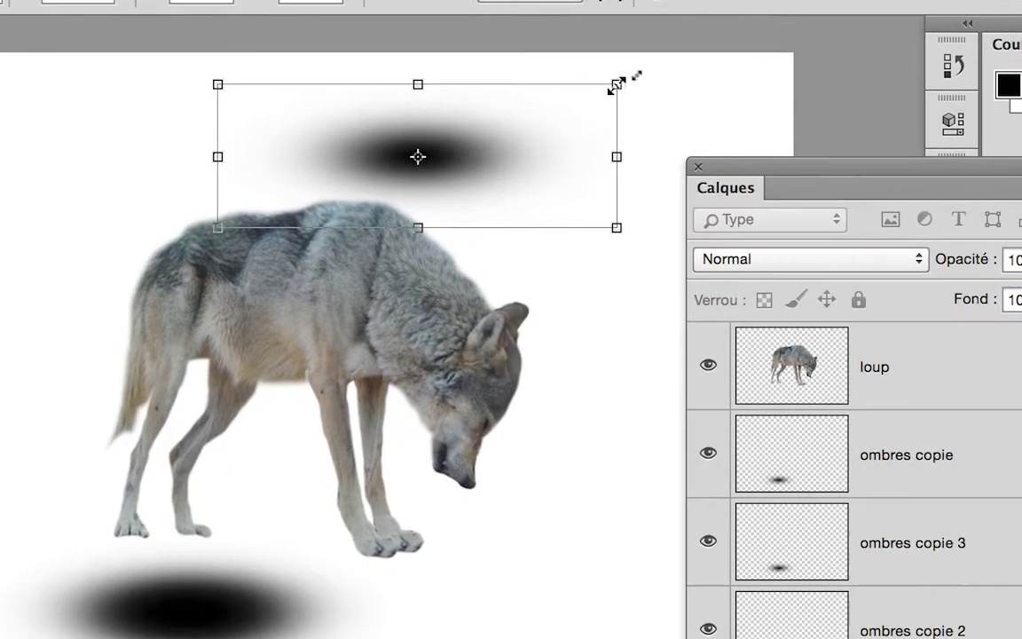
drag(703, 40, 663, 74)
drag(603, 101, 466, 160)
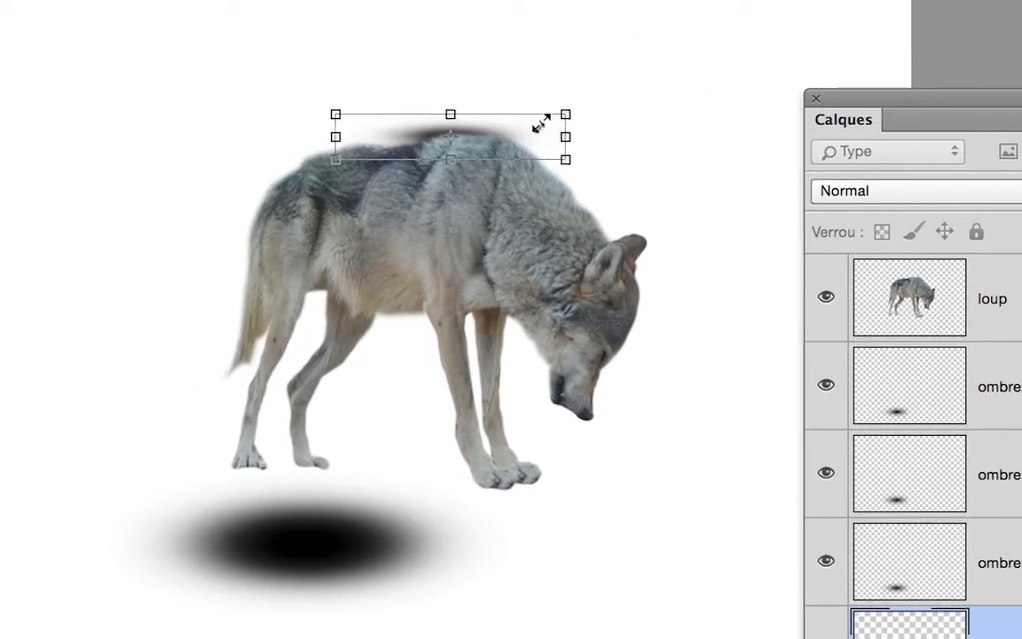
drag(541, 133, 498, 158)
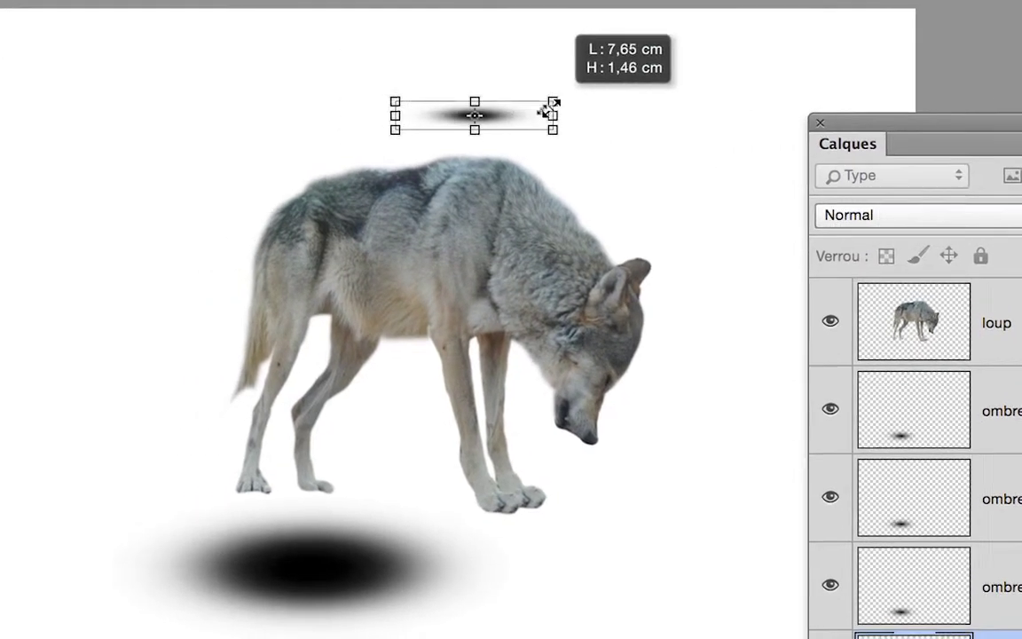
- Move the small shadow under the wolf's front paws and scale it to about 41.02 % width and 21.45 % height
drag(548, 111, 560, 509)
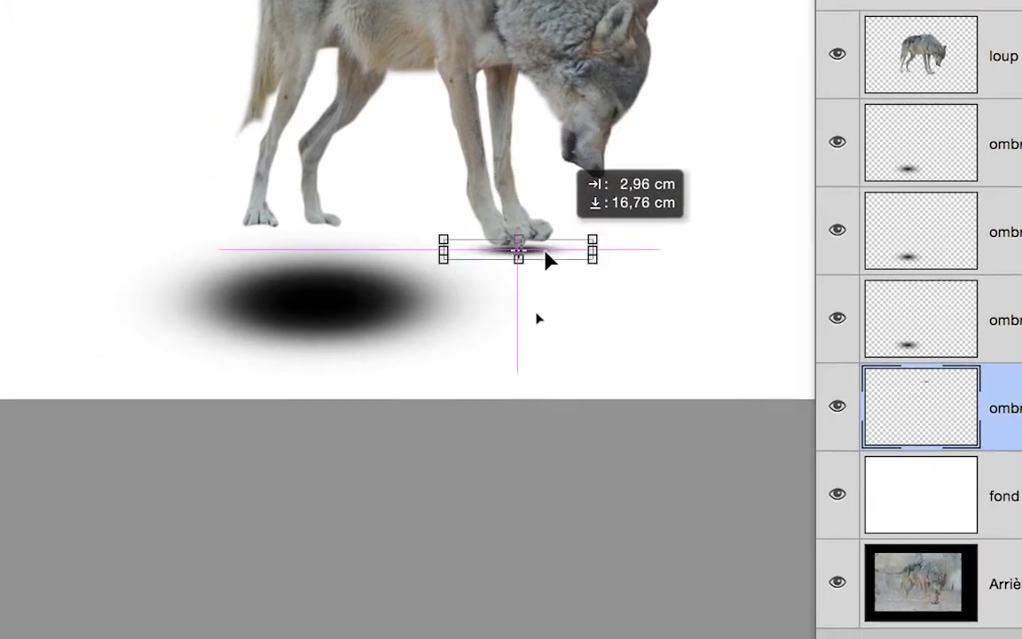
drag(548, 259, 547, 258)
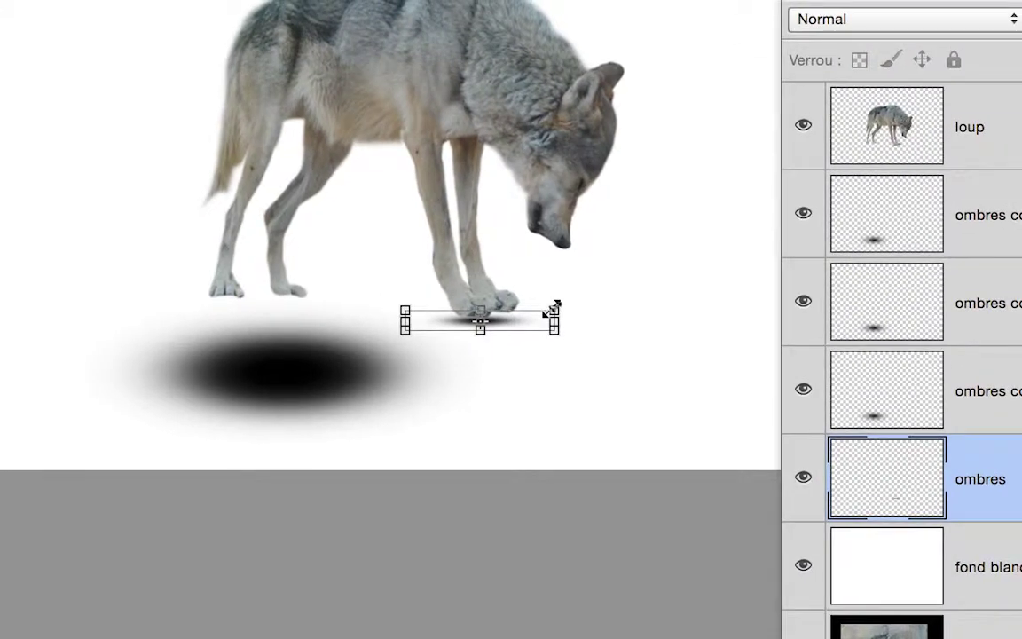
drag(553, 309, 561, 302)
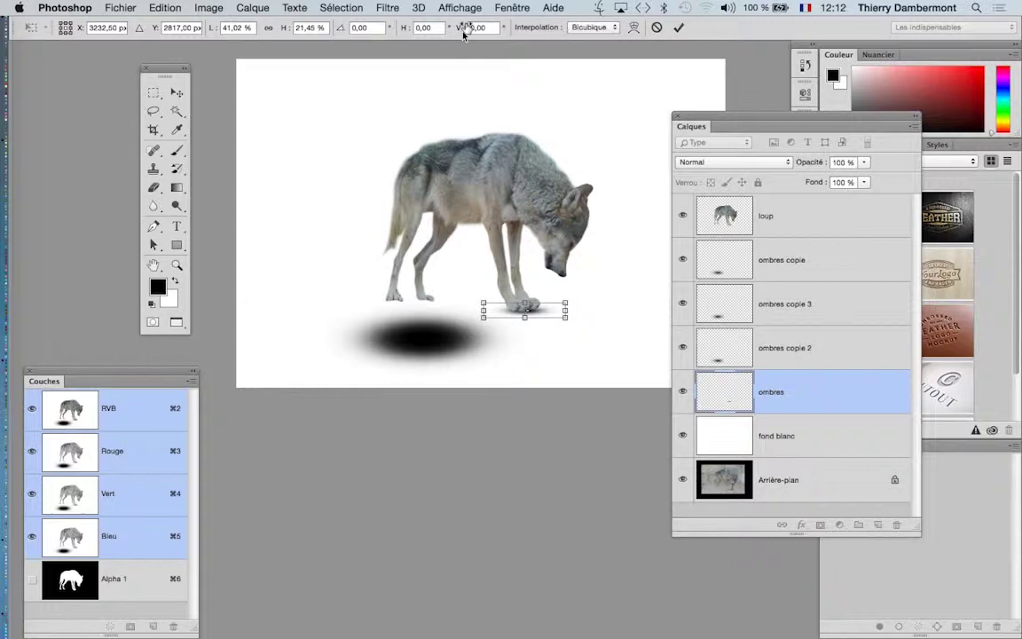
- Turn off the display of smart guides (Repères commentés)
click(460, 7)
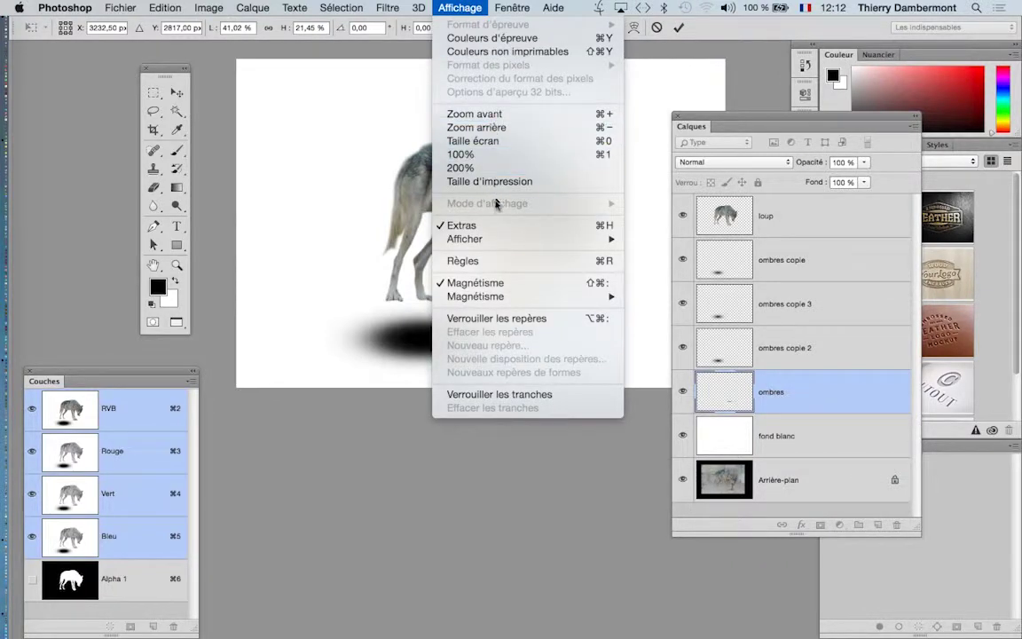
mouse_move(498, 241)
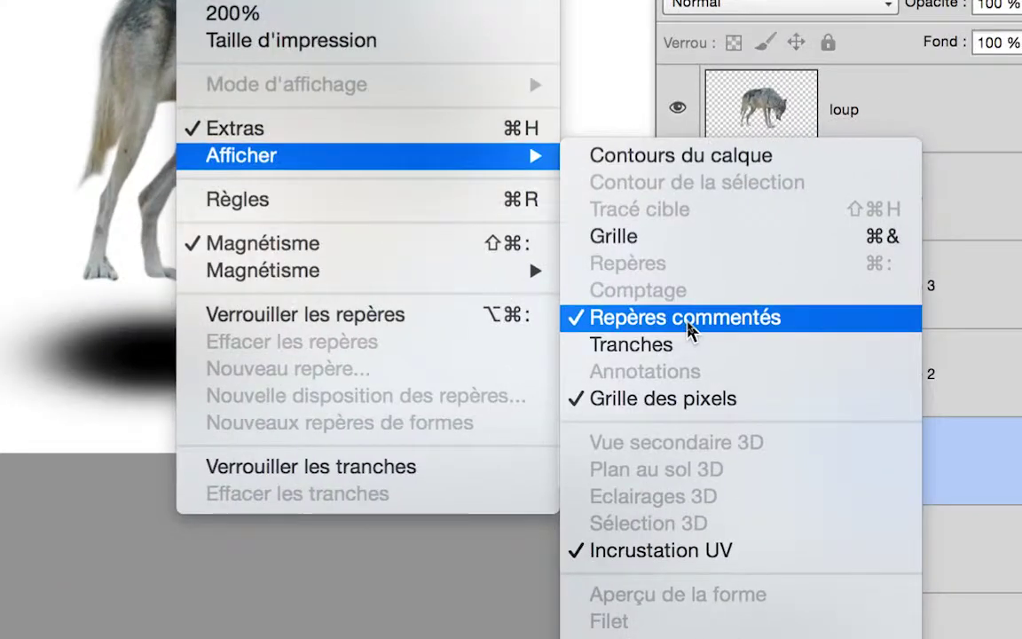
click(689, 325)
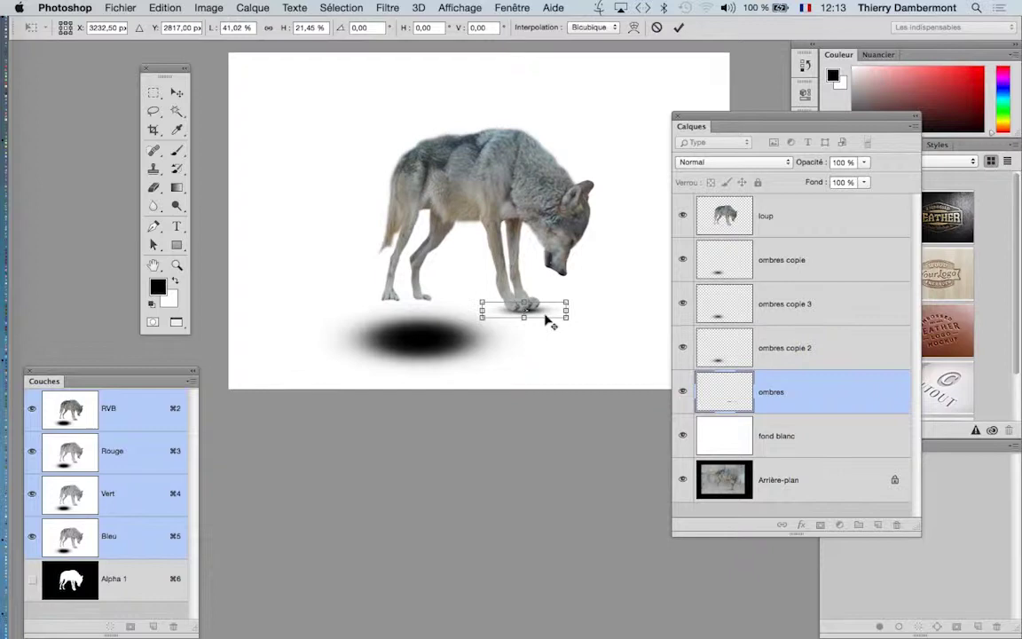
- Nudge the small ombres shadow slightly toward the hind legs to centre it under the front paws, and apply the transform
scroll(507, 325, up, 2)
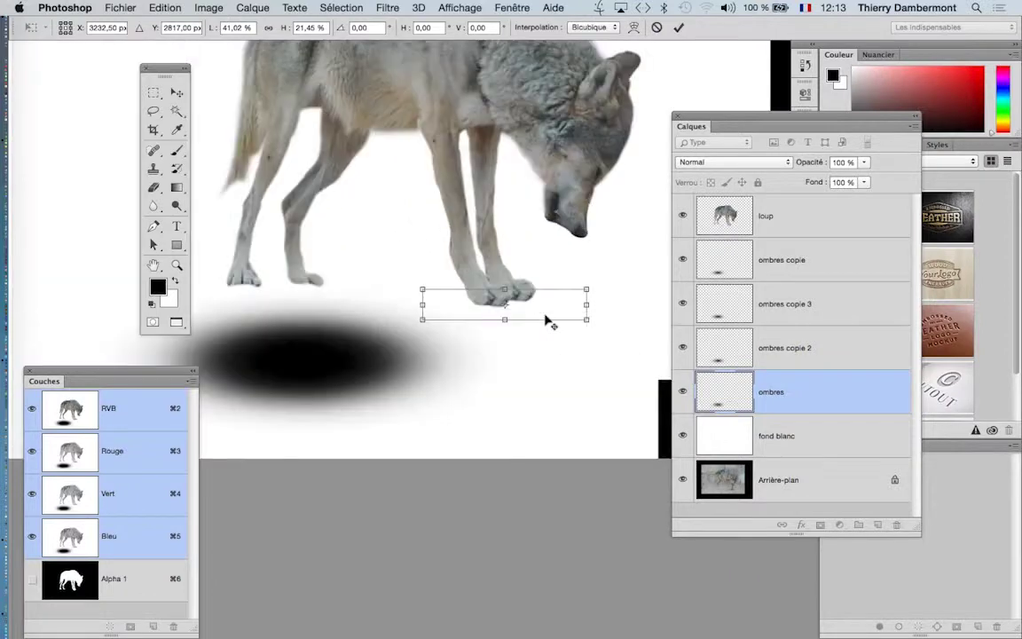
scroll(550, 324, up, 1)
drag(529, 308, 524, 308)
click(677, 28)
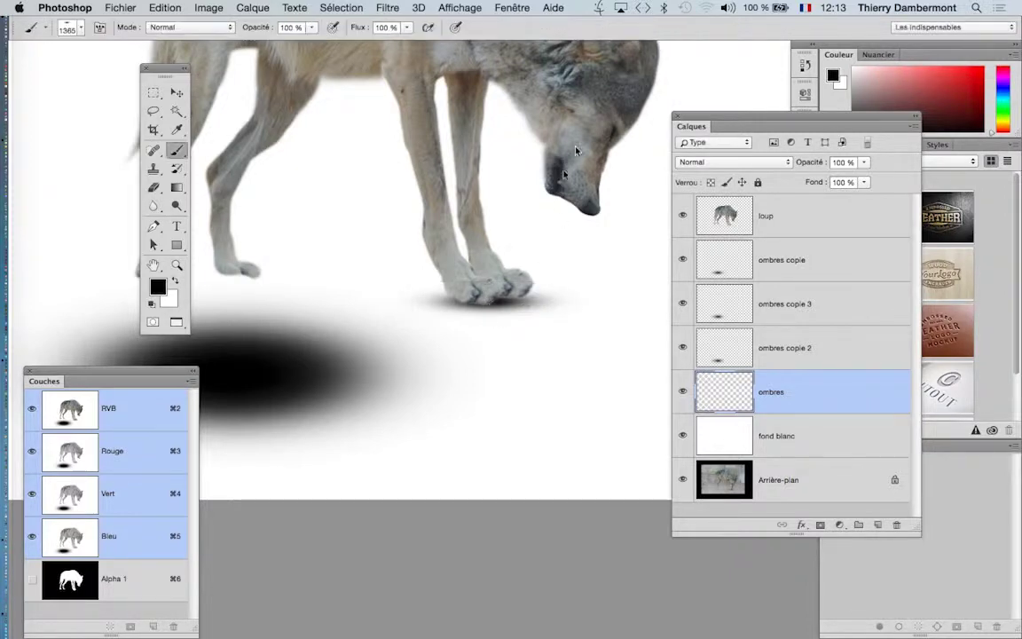
- Free-transform the ombres copie 2 shadow to about 38.18 % width and 20.84 % height, placing it under the rearmost hind paw
key(super+minus)
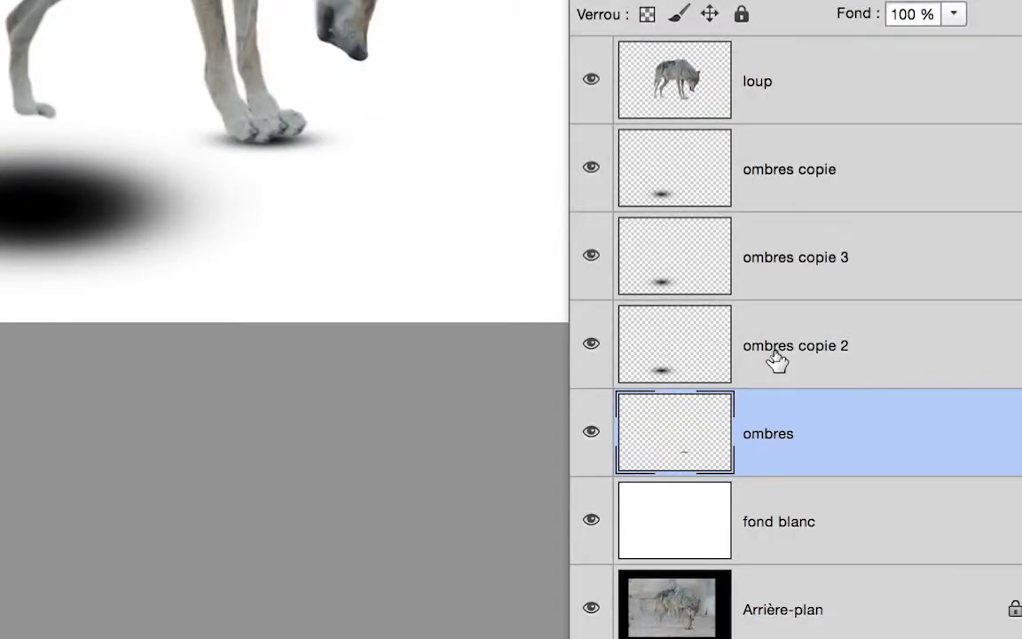
click(777, 359)
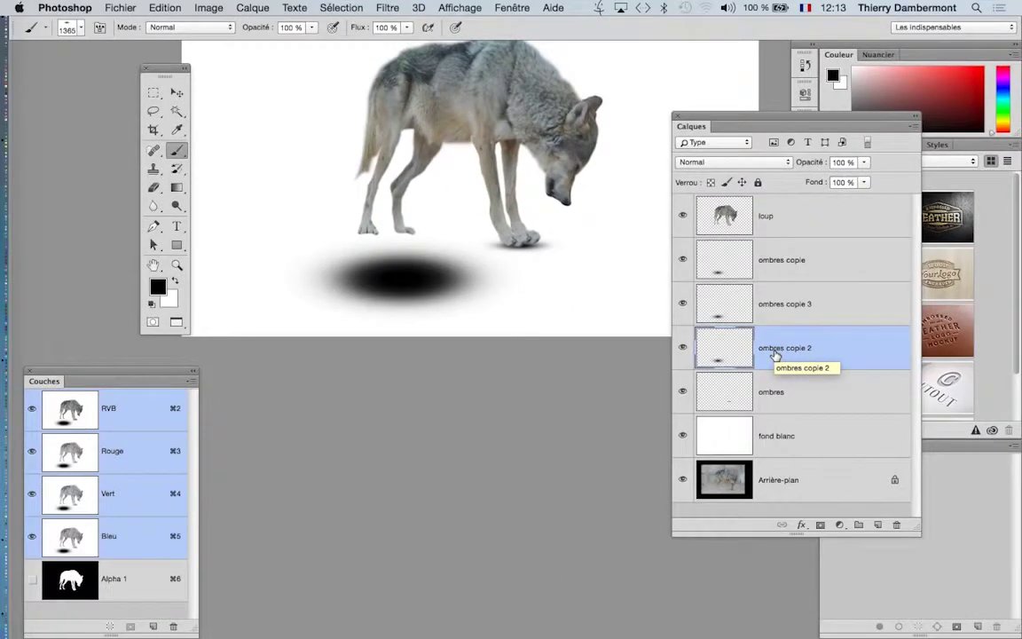
key(super+t)
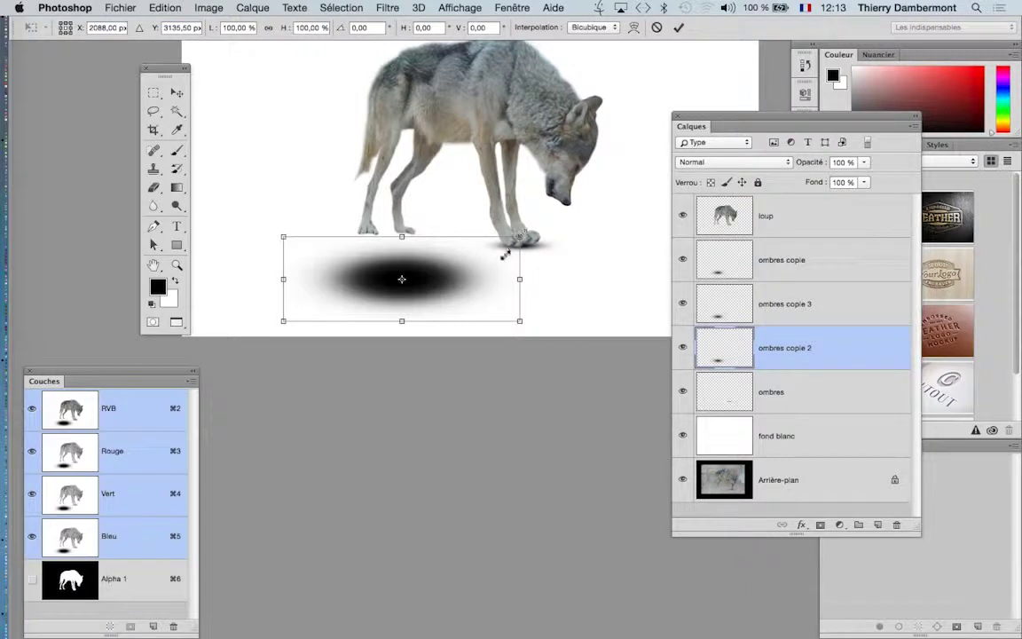
drag(518, 238, 382, 238)
scroll(382, 237, up, 2)
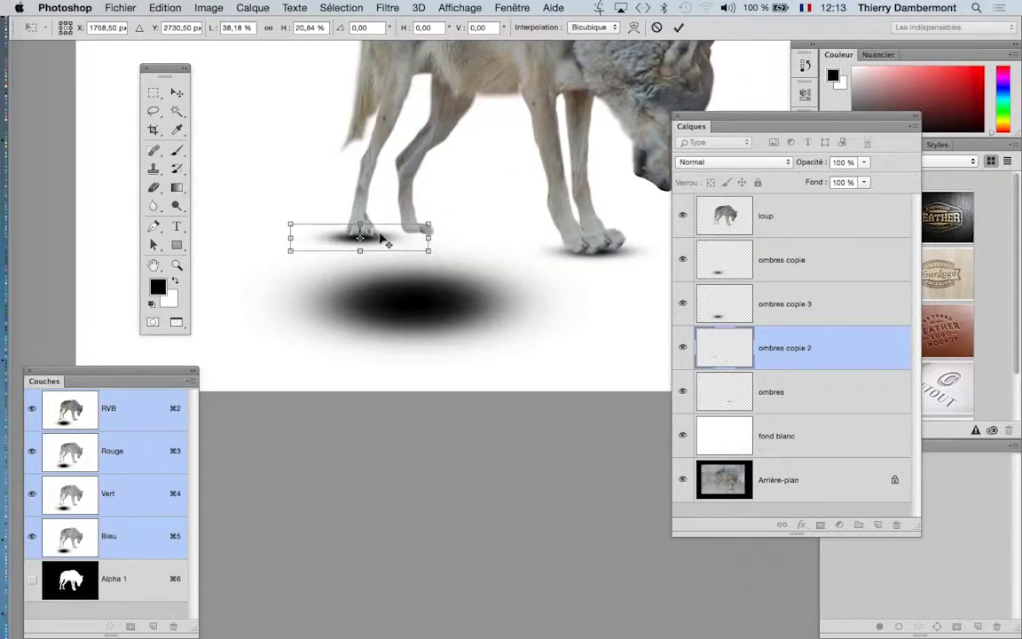
scroll(383, 238, up, 1)
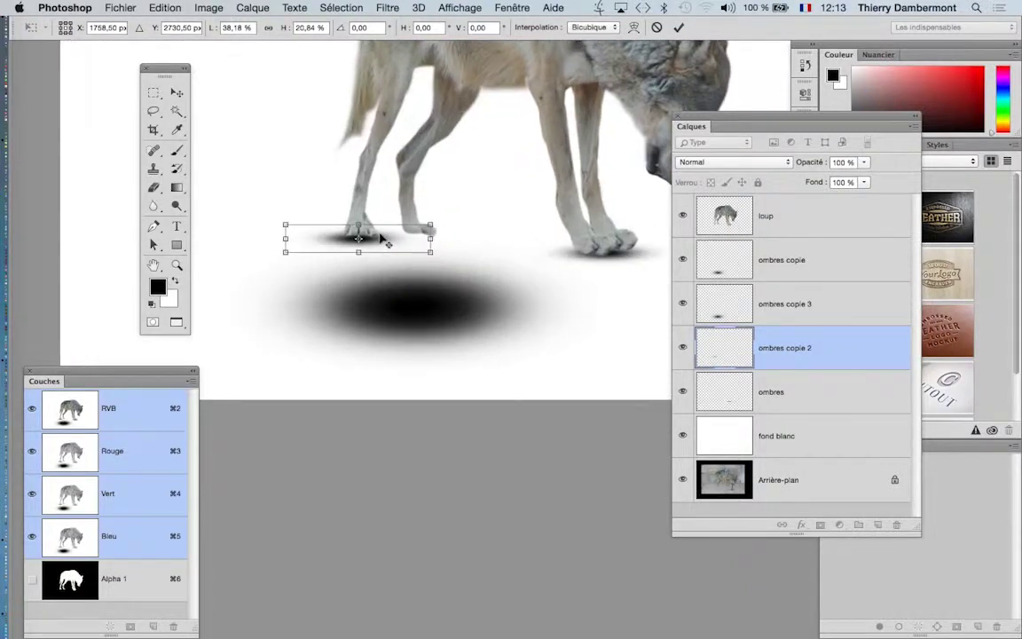
click(678, 27)
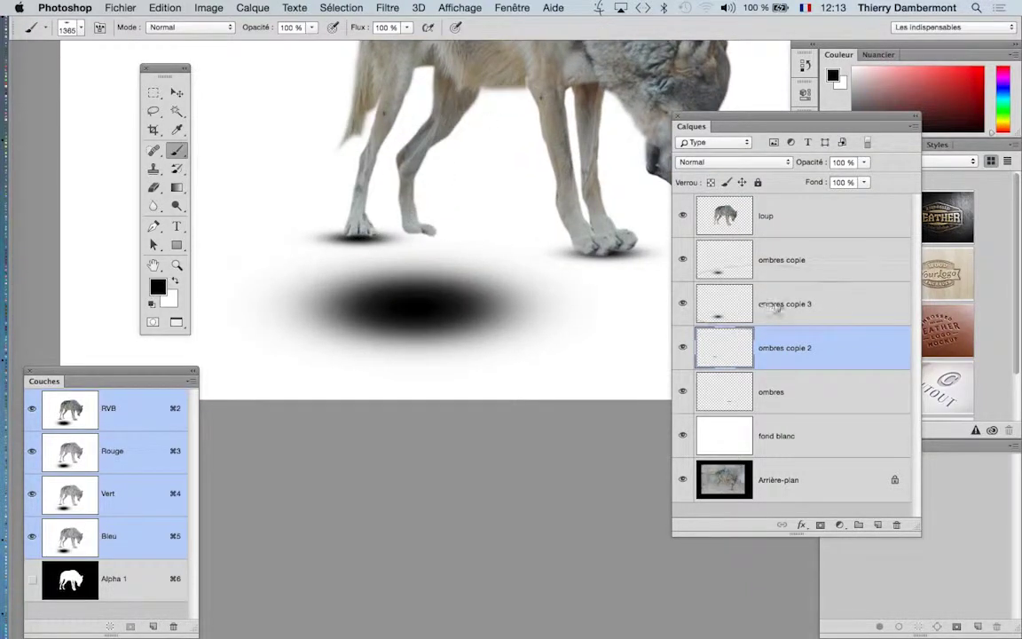
- Free-transform the ombres copie 3 shadow to about 23.91 % width, flatten it, and place it under the other hind paw
click(775, 307)
key(super+t)
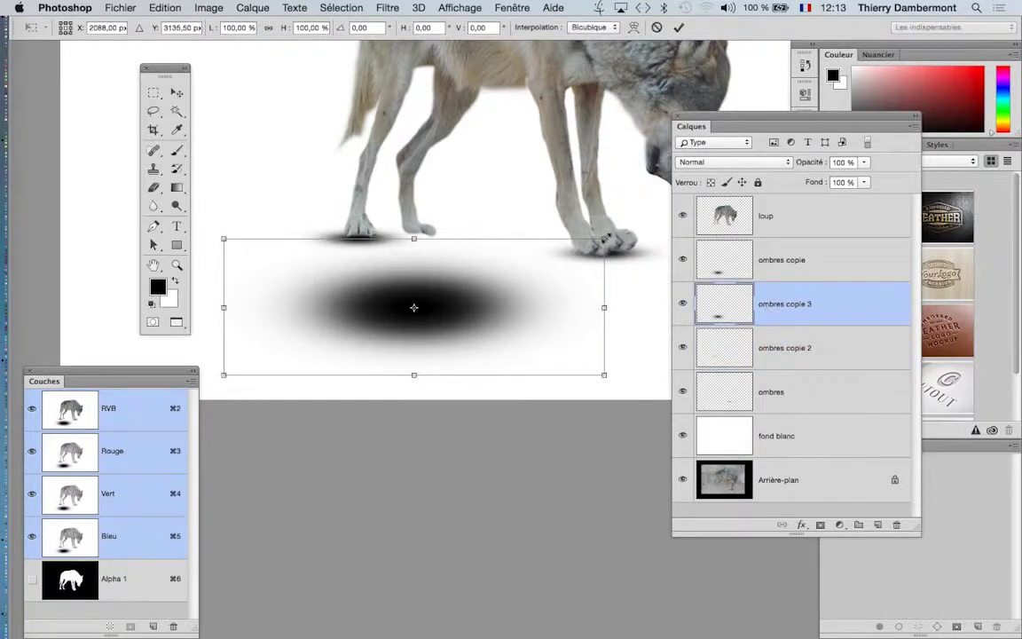
drag(604, 239, 488, 214)
scroll(441, 239, up, 3)
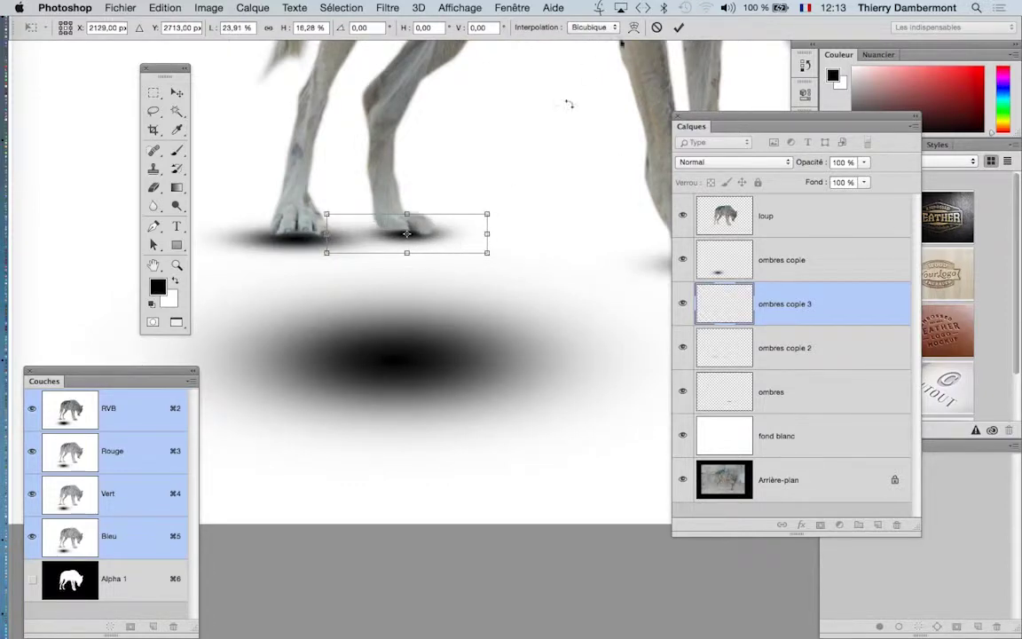
click(681, 28)
key(b)
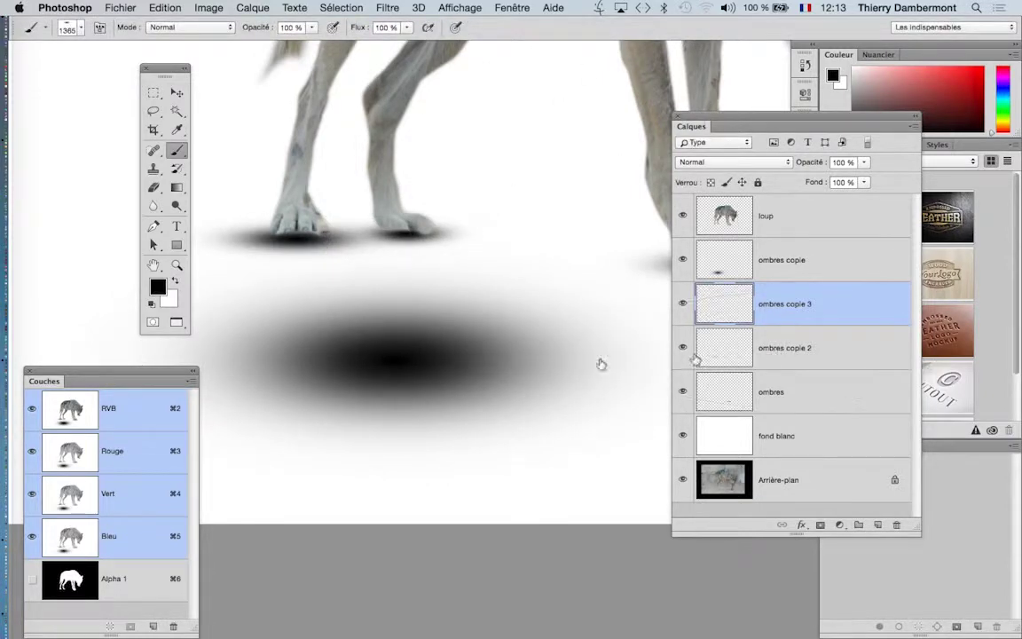
- Rescale the ombres copie 2 shadow to about 88.80 % width and 60.71 % height and recentre it under the rearmost hind paw
key(alt+bracketleft)
drag(433, 348, 472, 356)
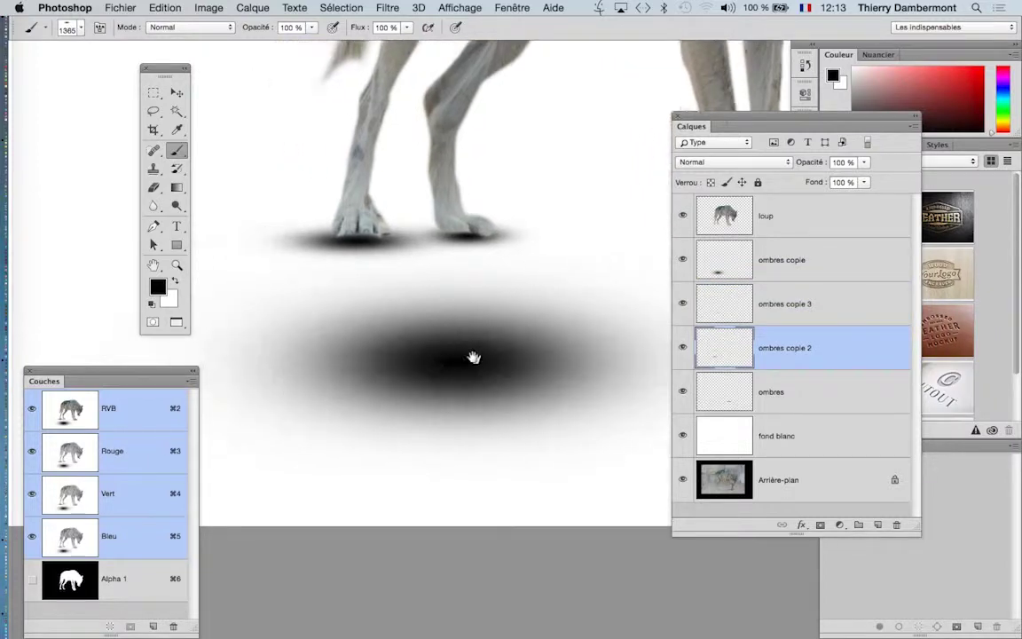
key(super+t)
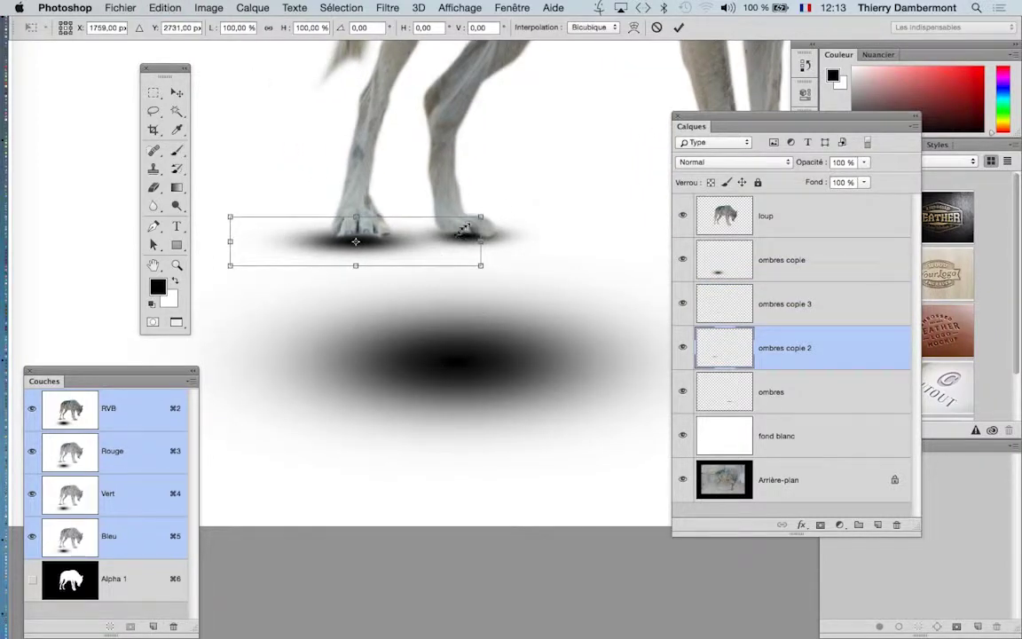
drag(483, 216, 454, 236)
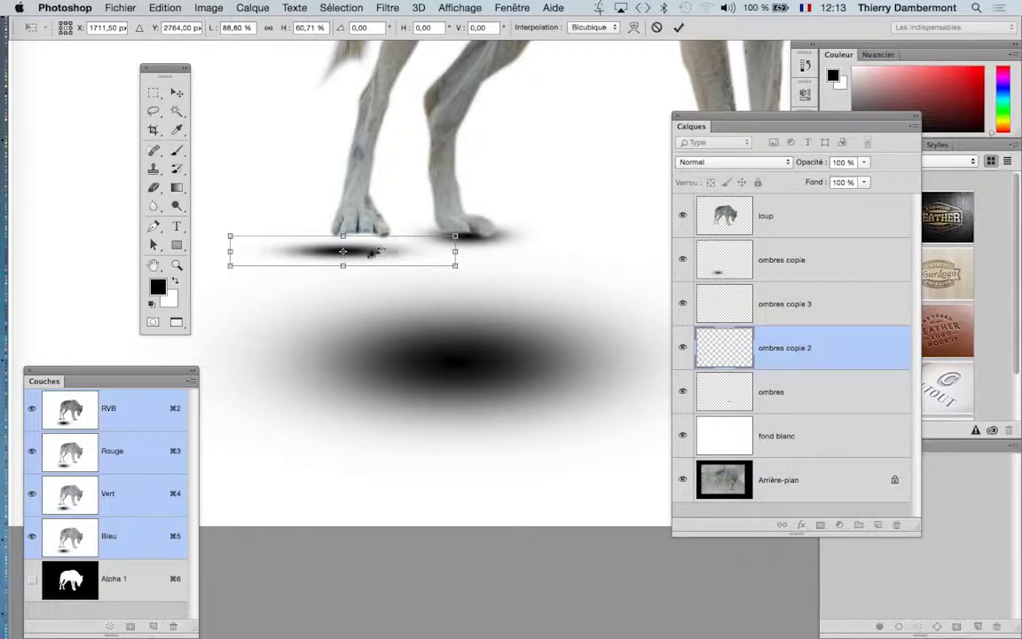
drag(367, 251, 380, 240)
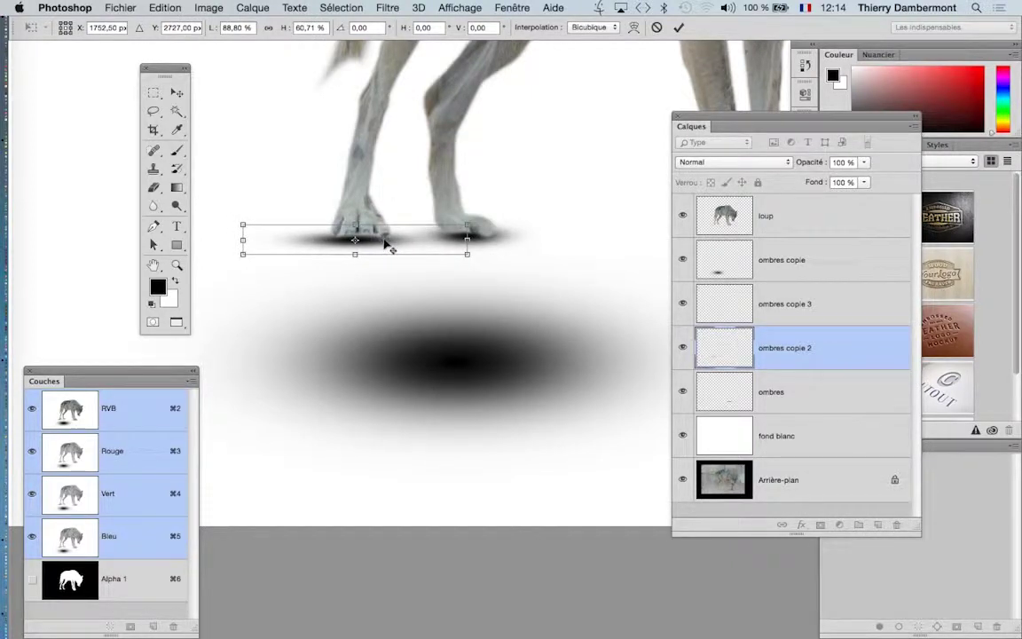
scroll(390, 277, down, 3)
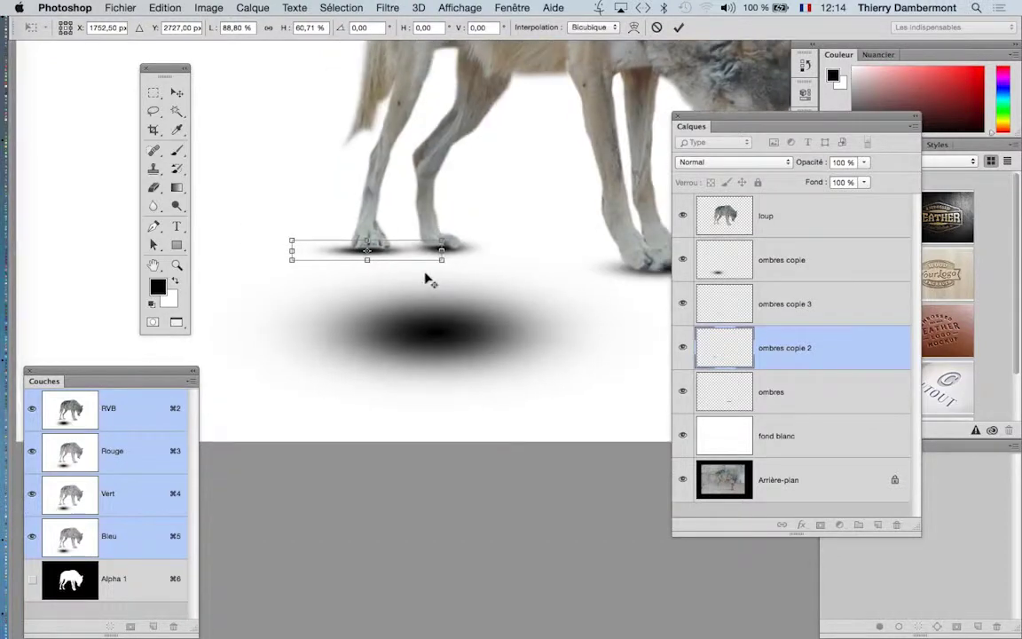
click(680, 27)
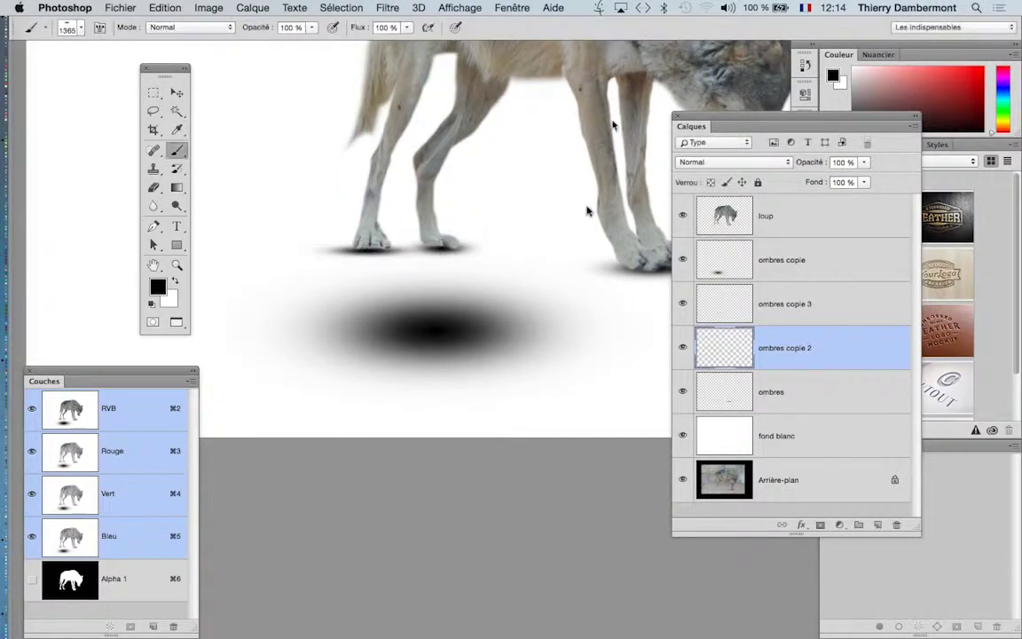
- Free-transform the ombres copie shadow to about 169.38 % width and 59.43 % height, placing it beneath the whole wolf
scroll(557, 280, down, 5)
scroll(445, 235, right, 5)
scroll(444, 235, down, 2)
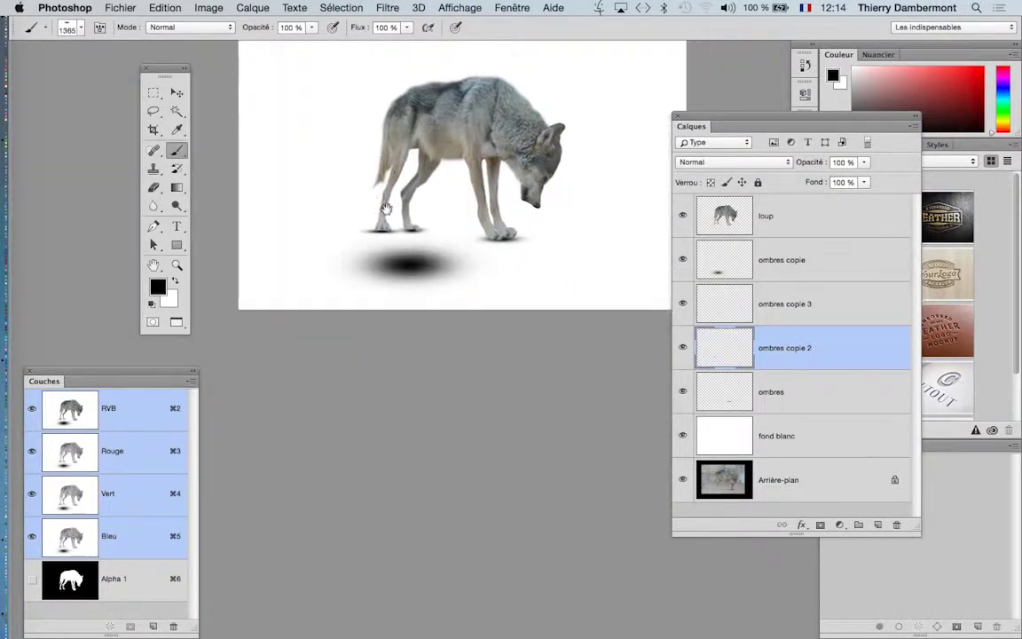
click(785, 276)
key(super+t)
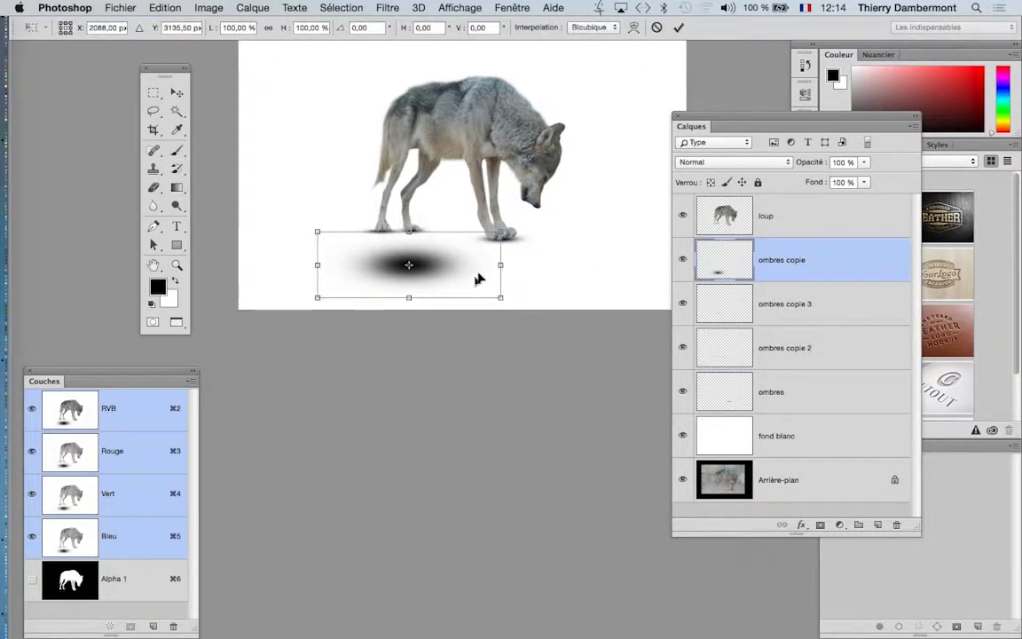
drag(503, 232, 630, 261)
drag(520, 276, 512, 237)
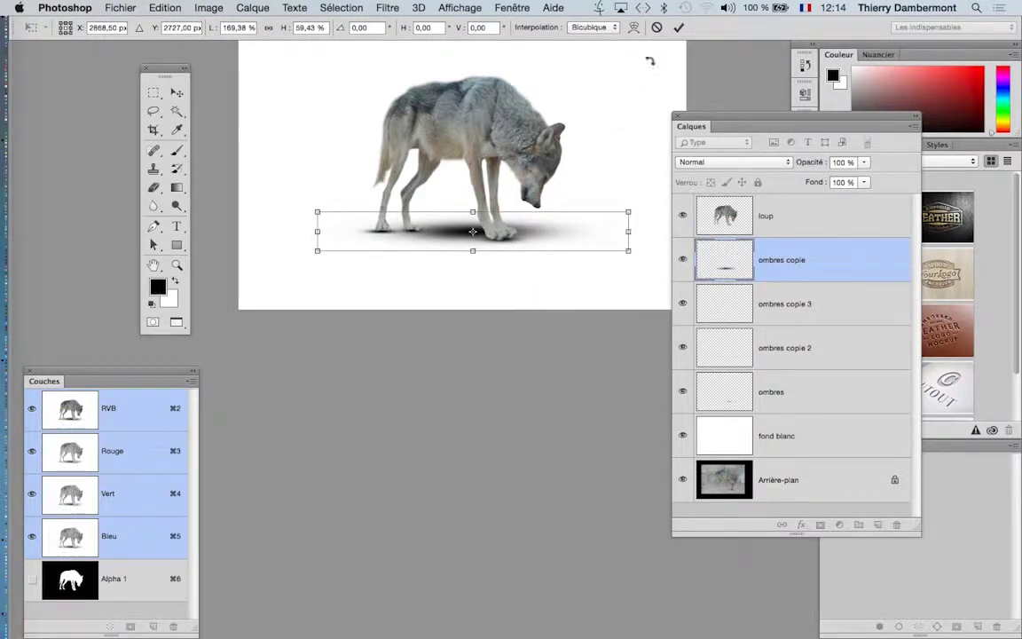
click(678, 26)
key(b)
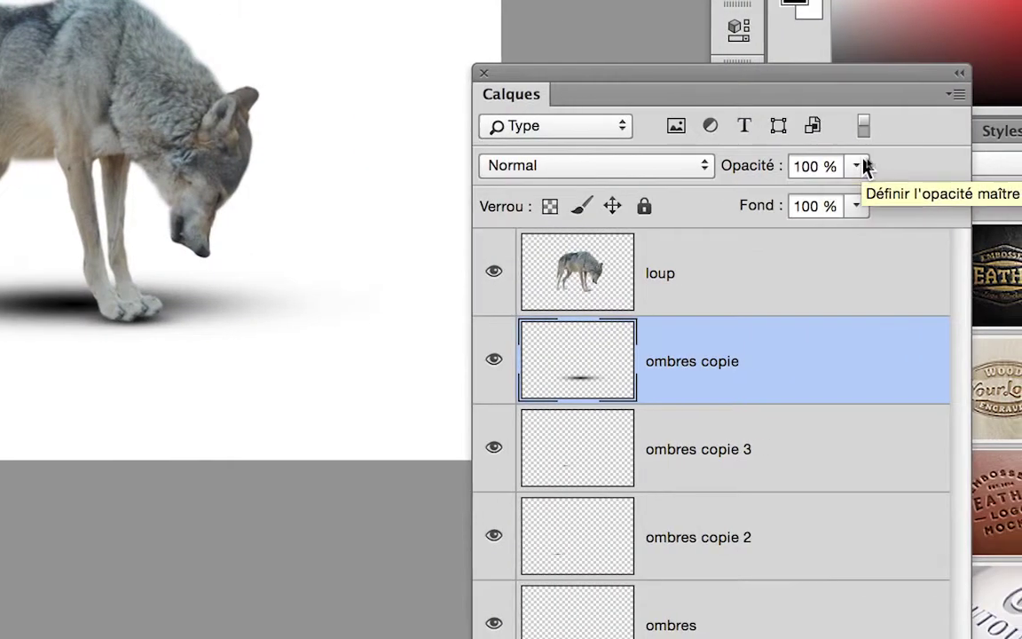
- Set the ombres copie layer's opacity to 59 % and move its shadow slightly toward the front paws
click(874, 164)
click(822, 199)
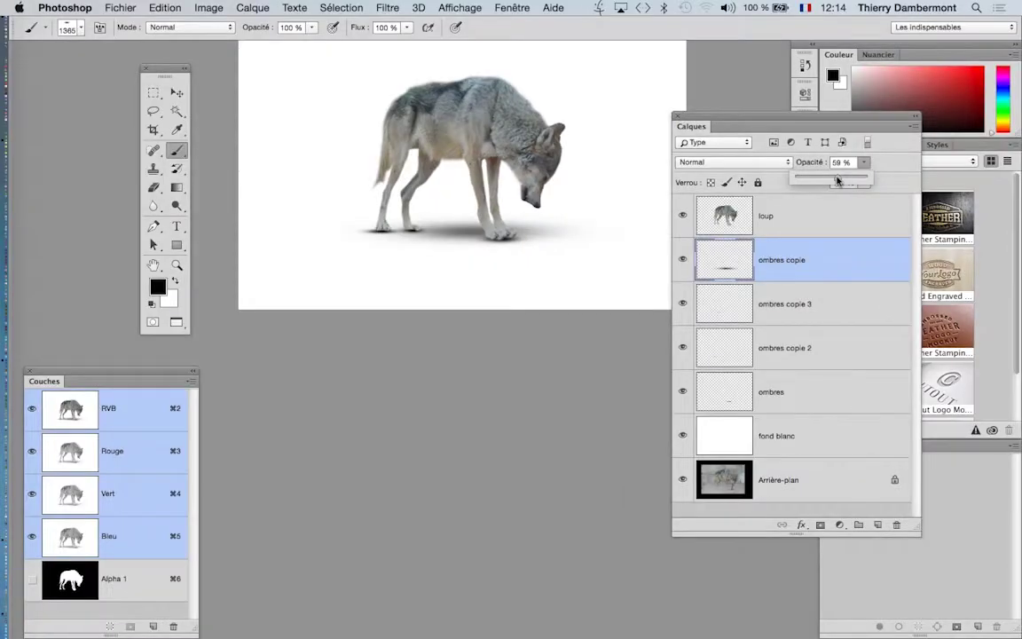
click(177, 93)
key(super+plus)
drag(696, 125, 751, 124)
drag(599, 251, 564, 264)
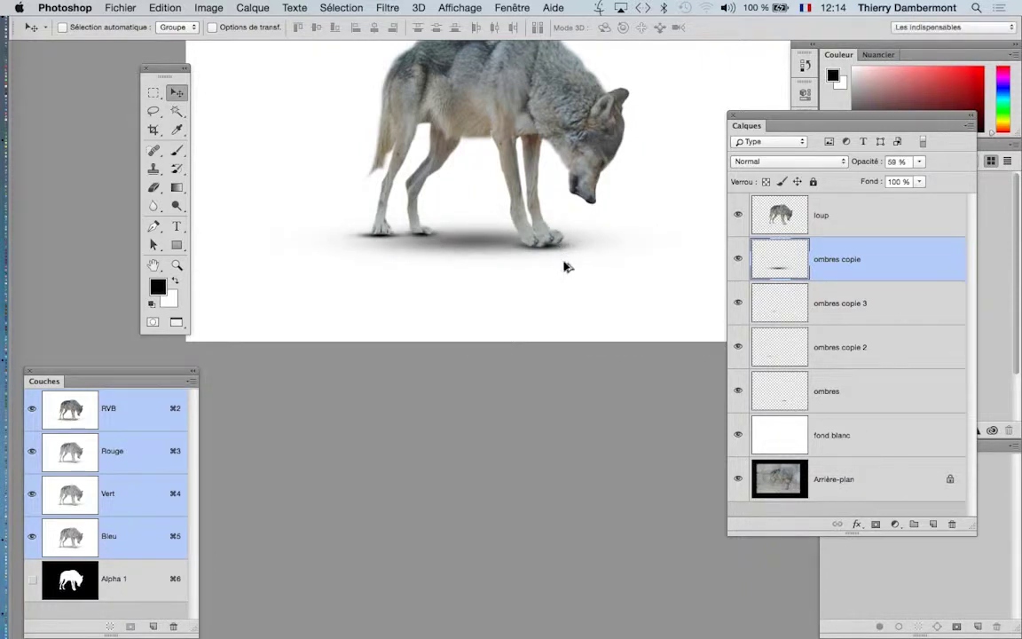
scroll(567, 266, up, 1)
scroll(568, 267, up, 1)
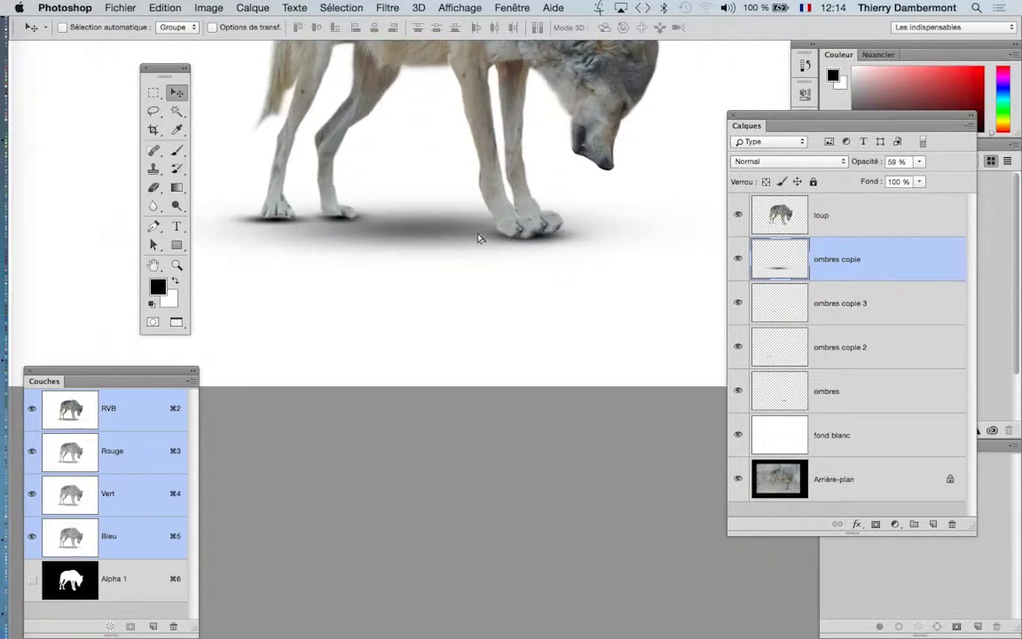
drag(477, 238, 519, 238)
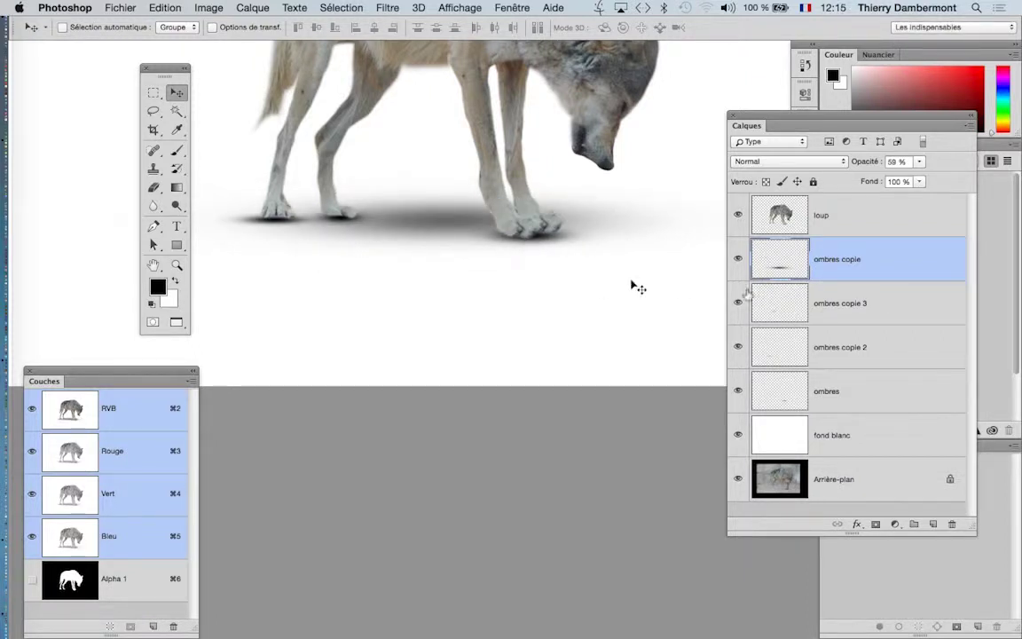
- Duplicate the ombres copie layer, shifting the duplicate toward the wolf's head and the original toward its hind paws
drag(853, 260, 935, 523)
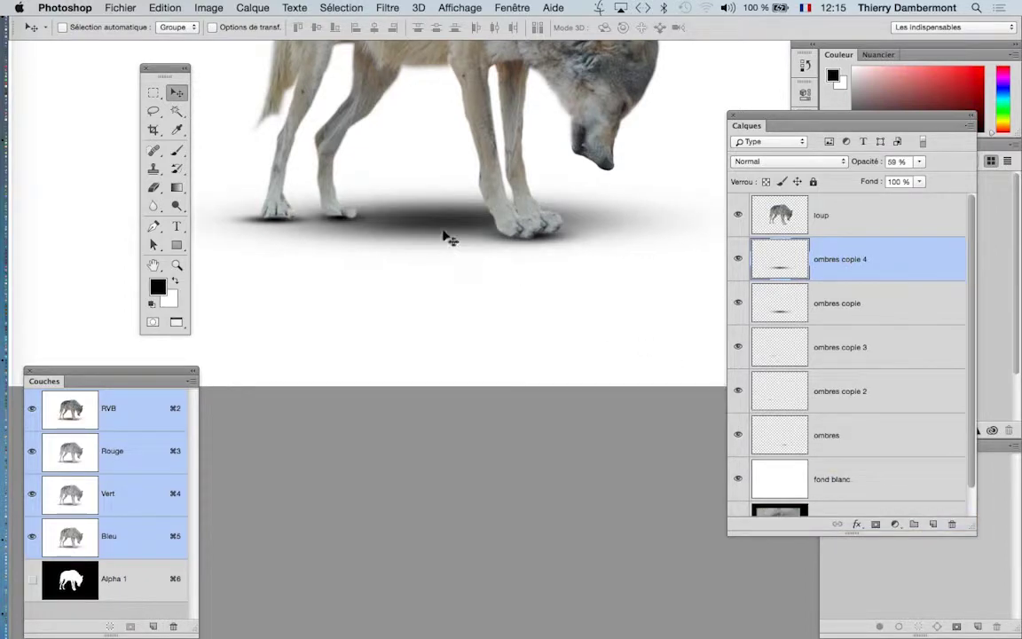
drag(515, 240, 538, 235)
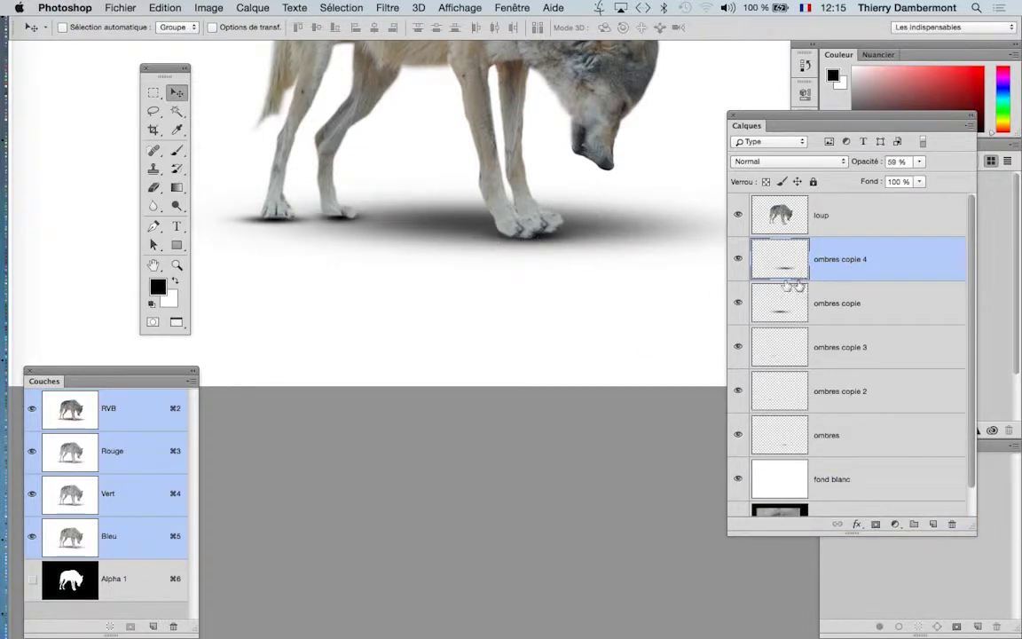
click(817, 302)
drag(427, 224, 358, 229)
scroll(466, 275, down, 3)
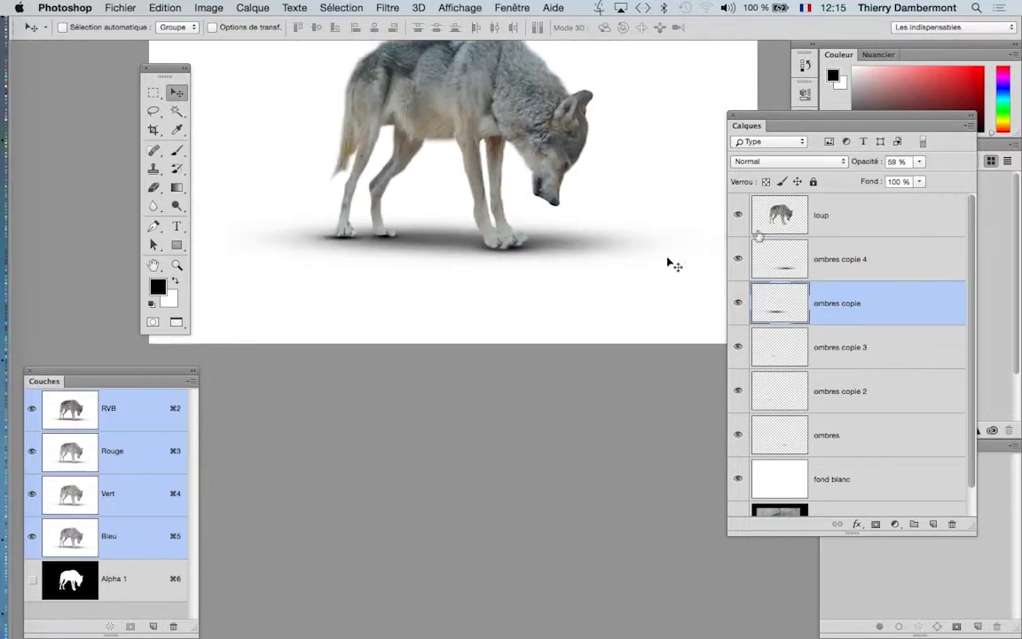
- Flatten the ombres copie shadow to about 67.22 % height and lower its layer opacity to 39 %
key(super+t)
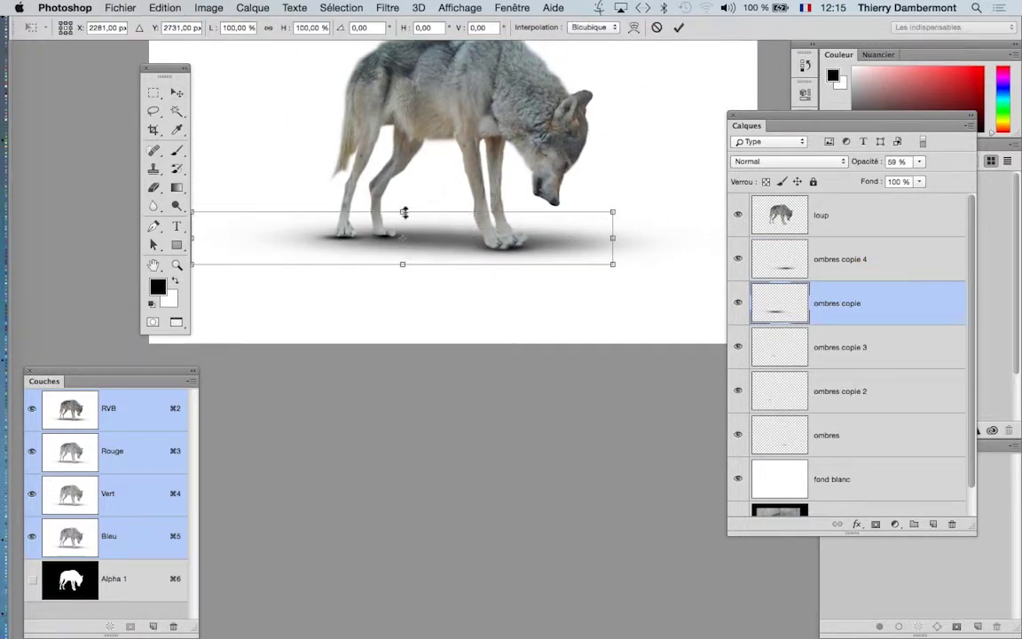
drag(404, 213, 432, 245)
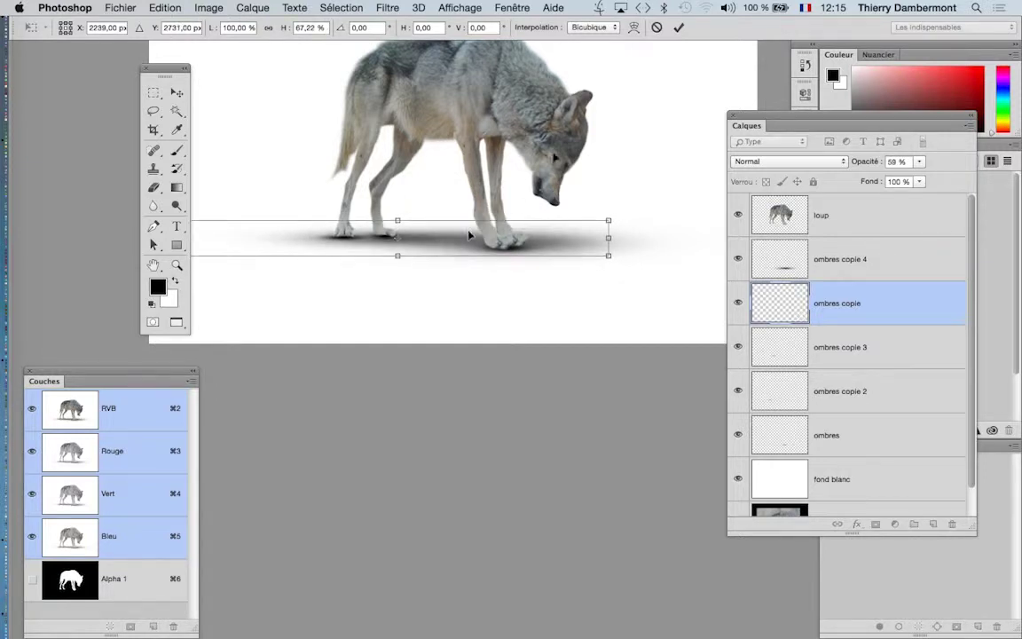
click(677, 28)
click(919, 161)
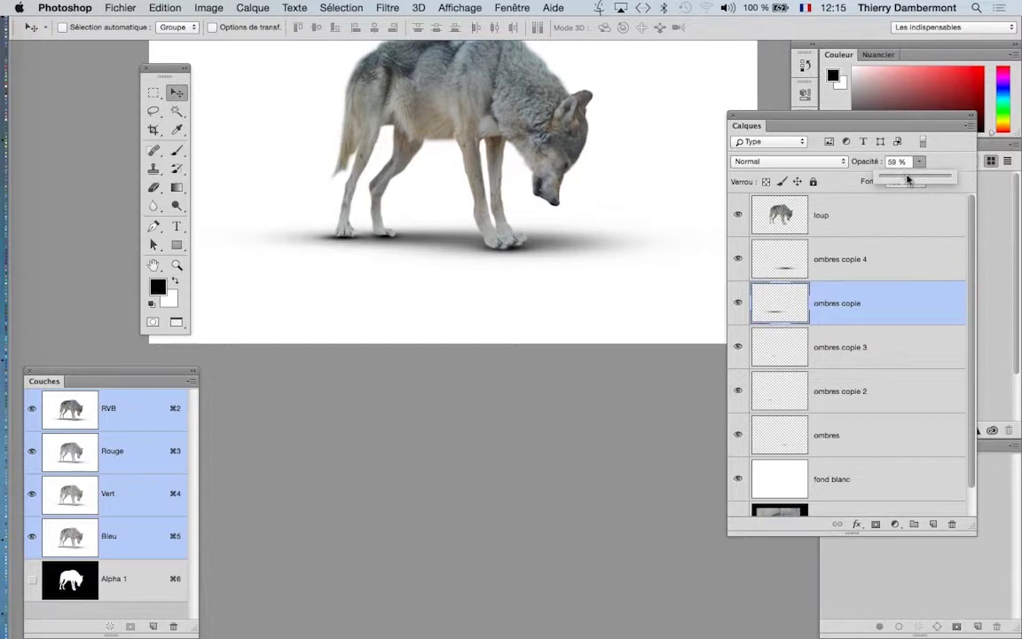
drag(908, 180, 907, 180)
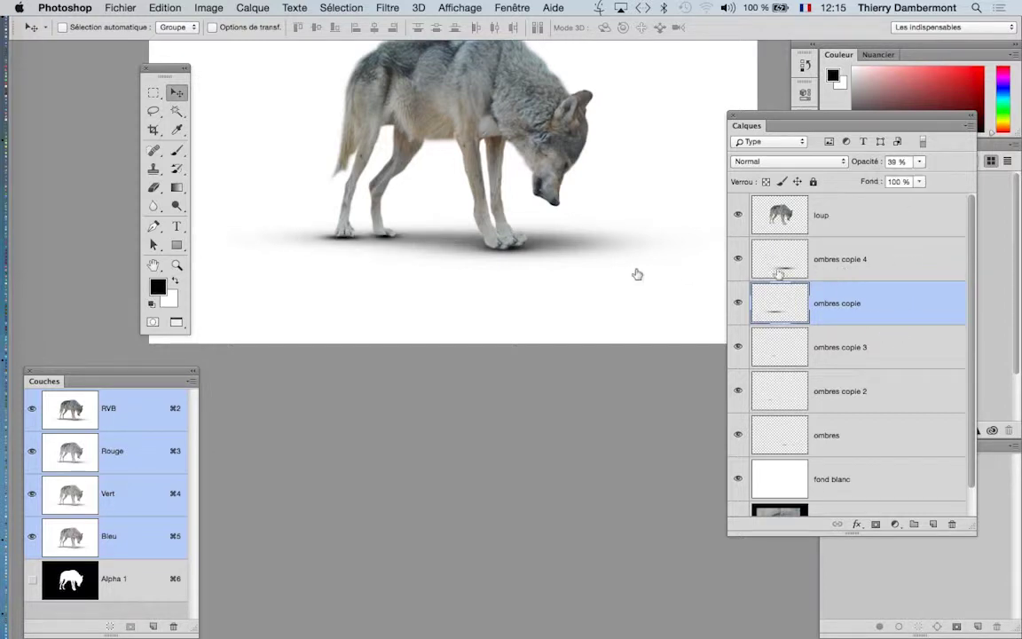
- Free-transform the ombres copie 4 shadow to about 76.97 % height and shift it slightly forward beneath the wolf's front paws and head
super+click(584, 278)
key(super+t)
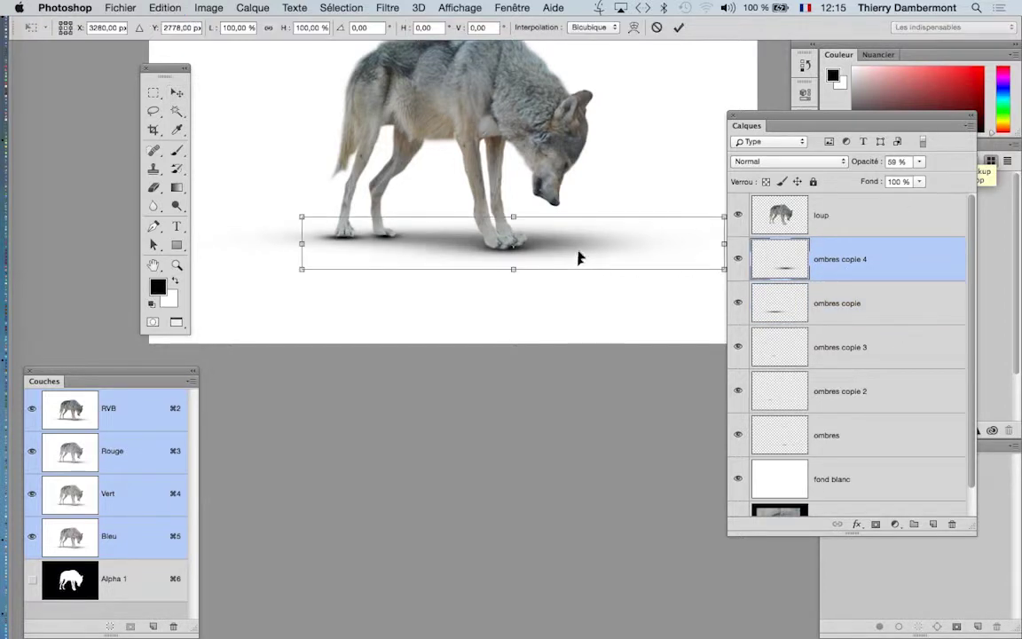
drag(513, 216, 515, 224)
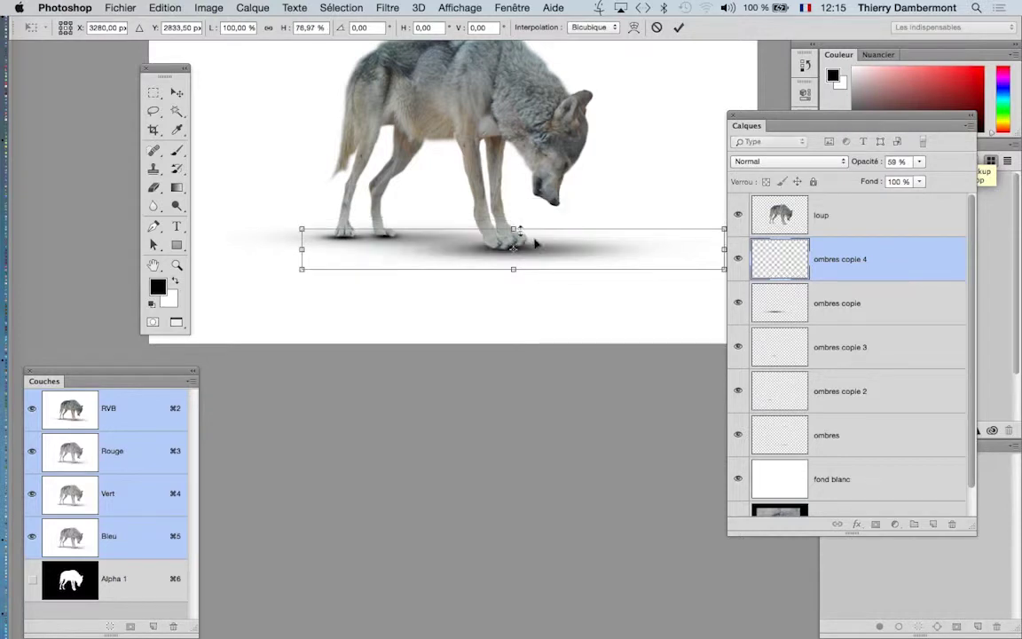
mouse_move(581, 265)
mouse_down()
mouse_move(573, 258)
mouse_move(602, 264)
mouse_up()
scroll(610, 286, down, 2)
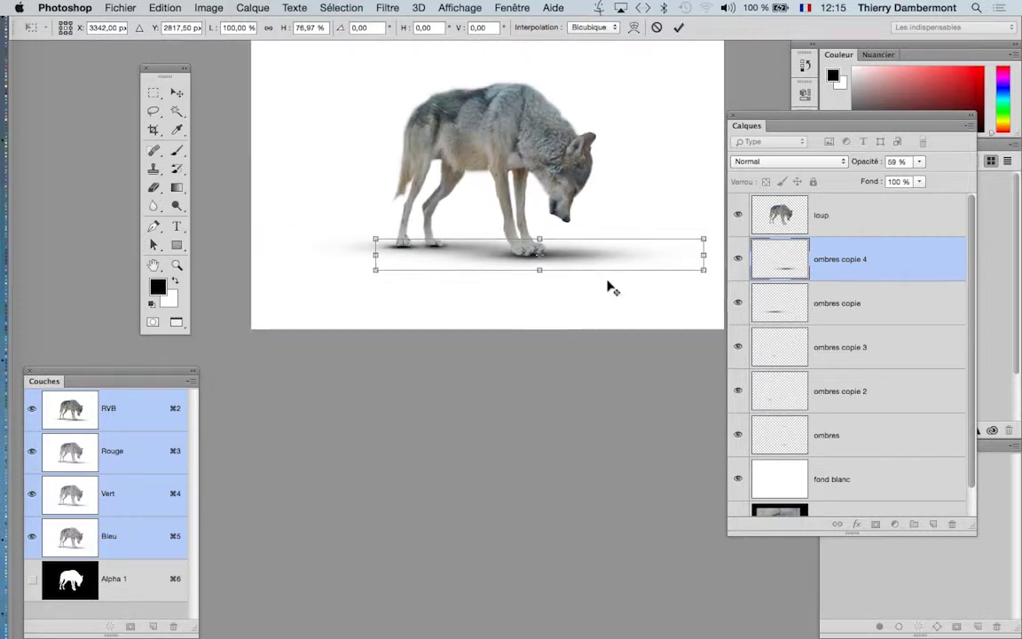
click(679, 28)
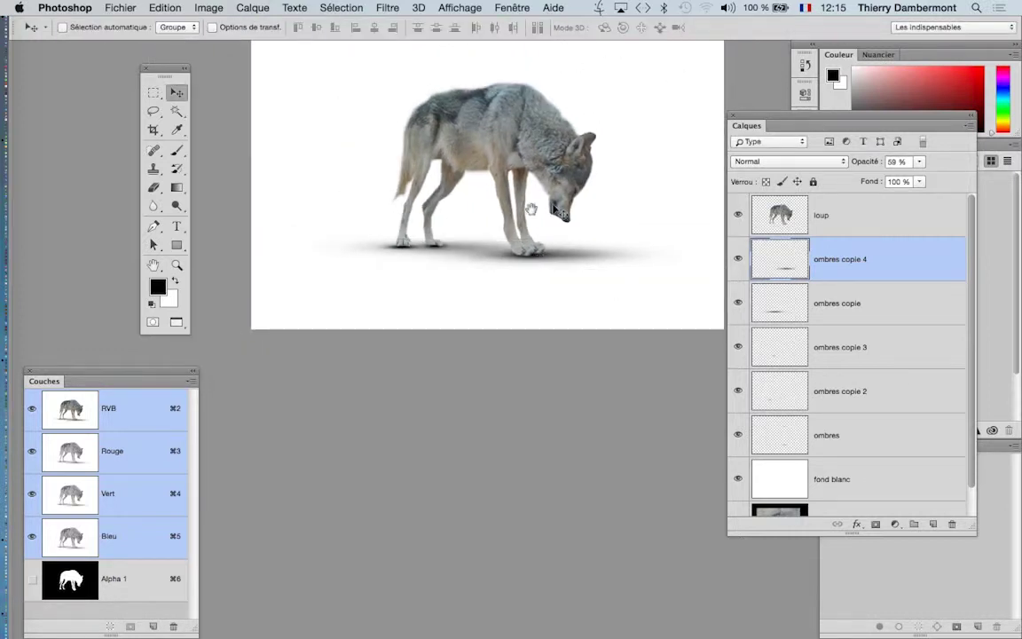
- Examine the wolf and its ground shadows in full-screen mode with the panels hidden, up close and as a whole, and restore the panels
drag(486, 210, 449, 233)
scroll(497, 285, up, 3)
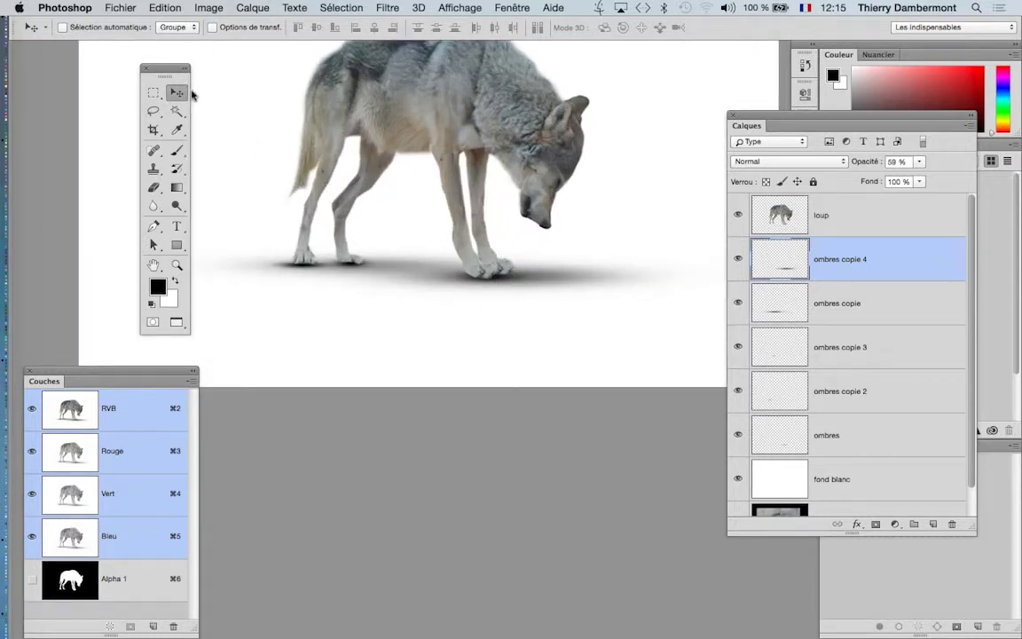
key(Tab)
key(f)
scroll(554, 324, up, 3)
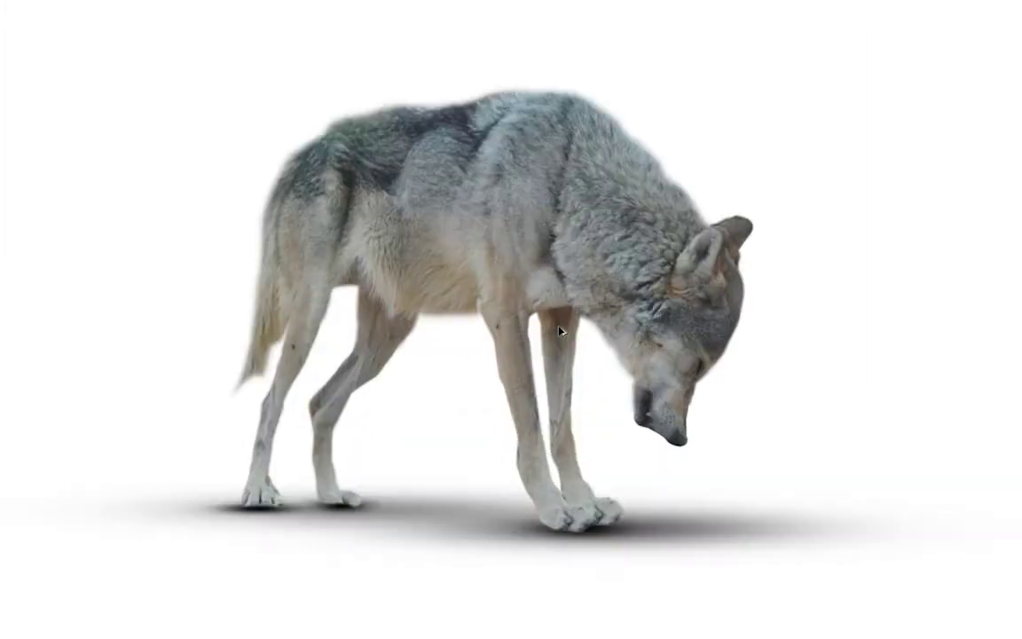
drag(561, 331, 561, 309)
scroll(619, 396, down, 3)
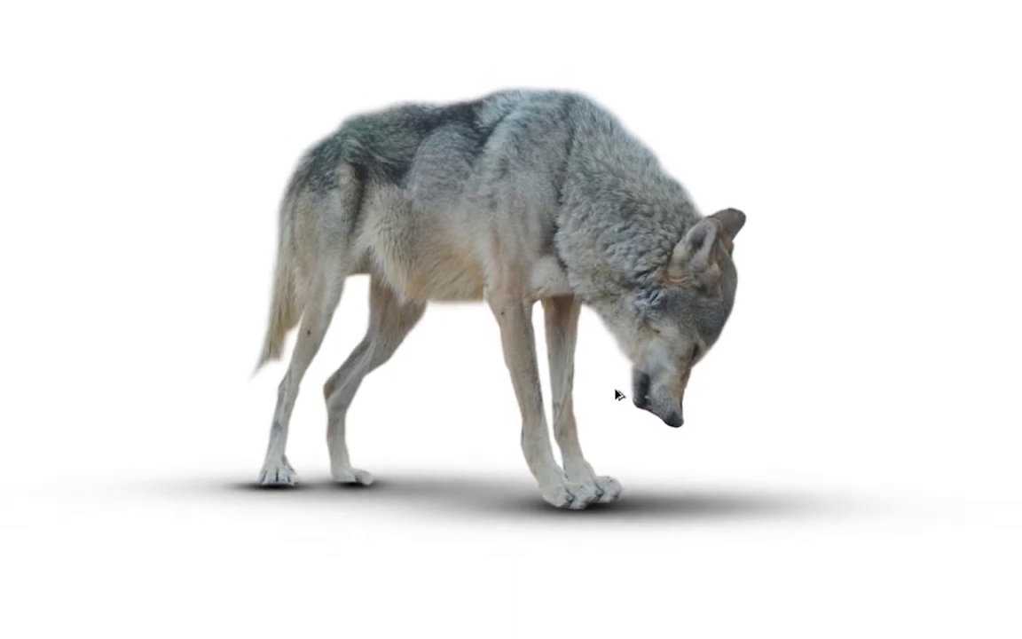
scroll(562, 508, down, 3)
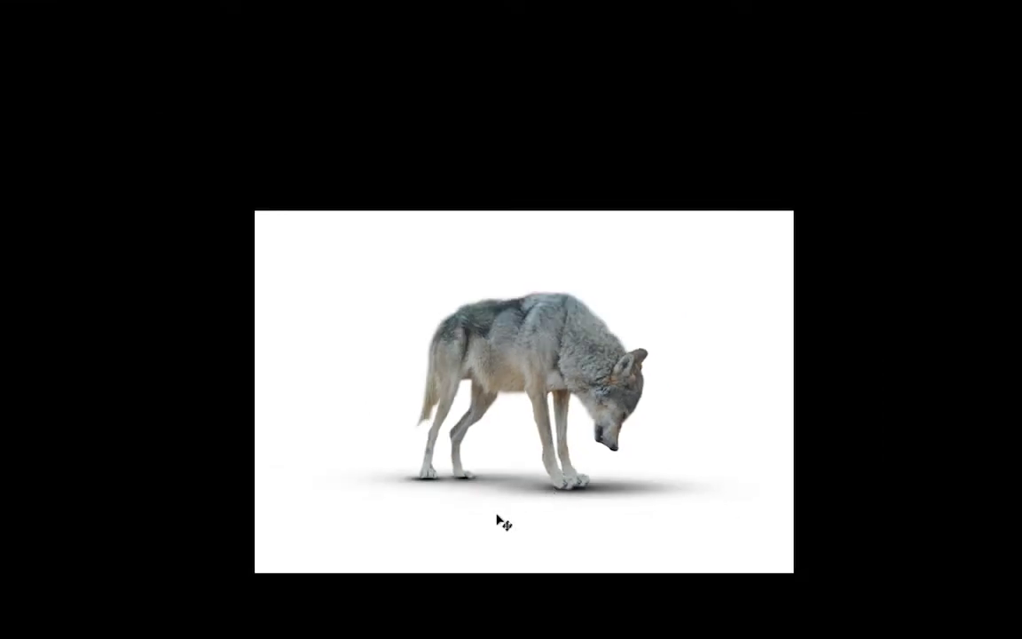
key(Tab)
drag(497, 513, 446, 317)
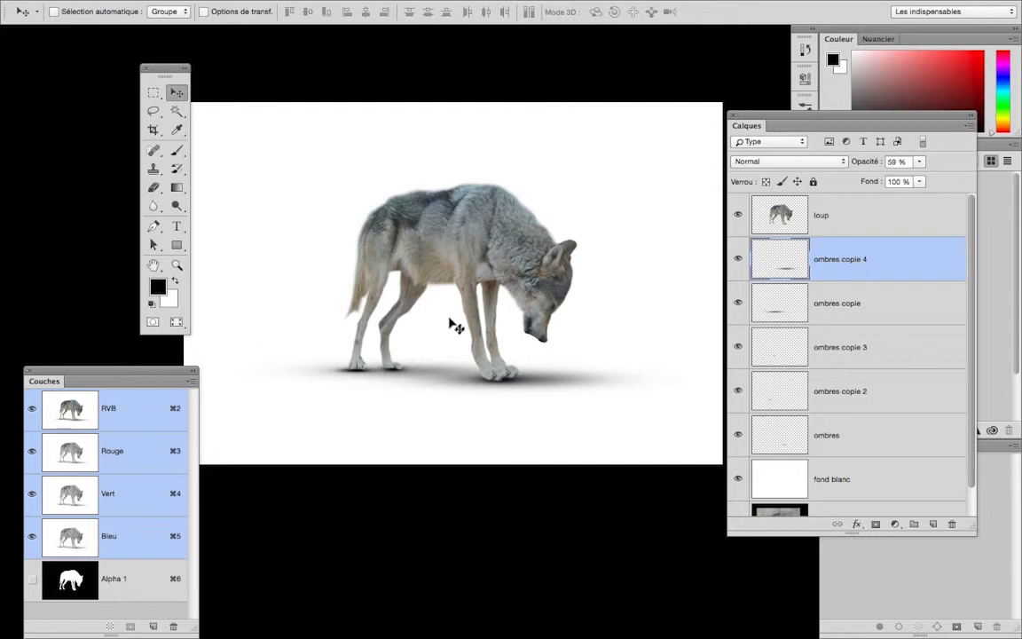